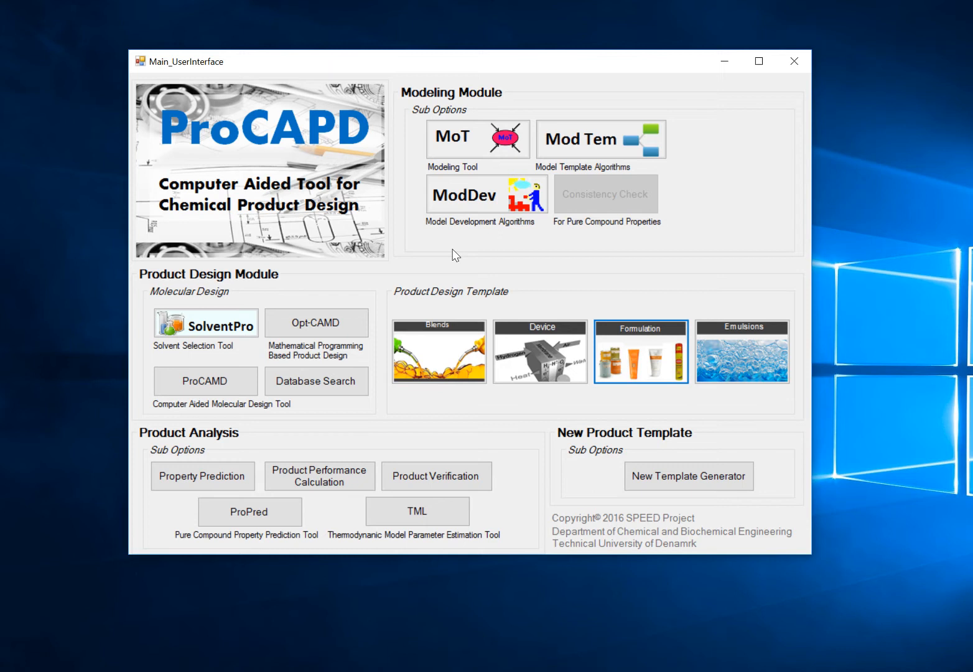
Step: Open the Formulation product design template and move its window slightly up the screen
click(620, 346)
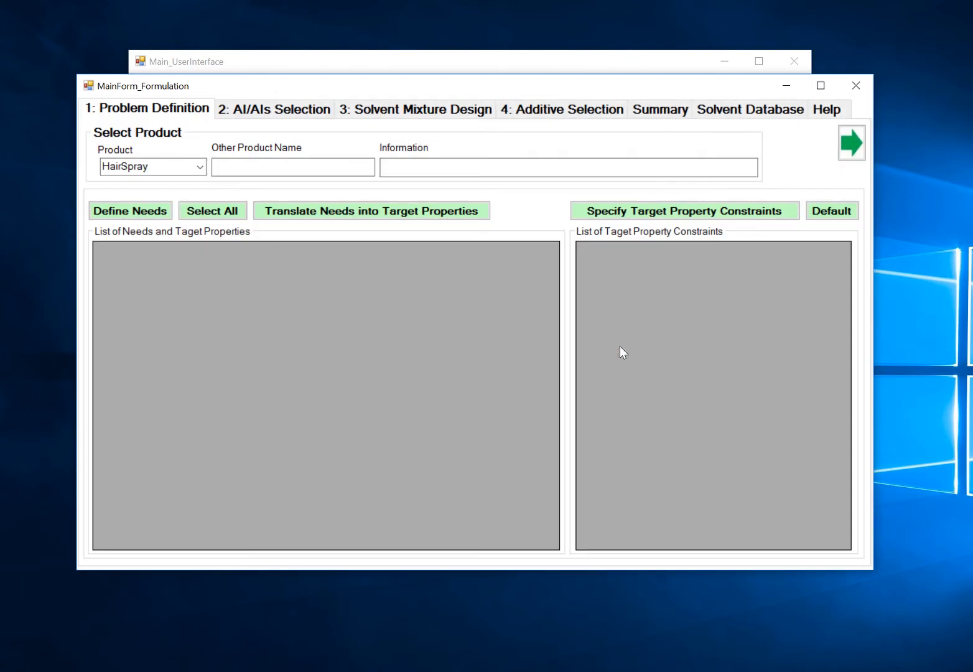
drag(482, 92, 492, 65)
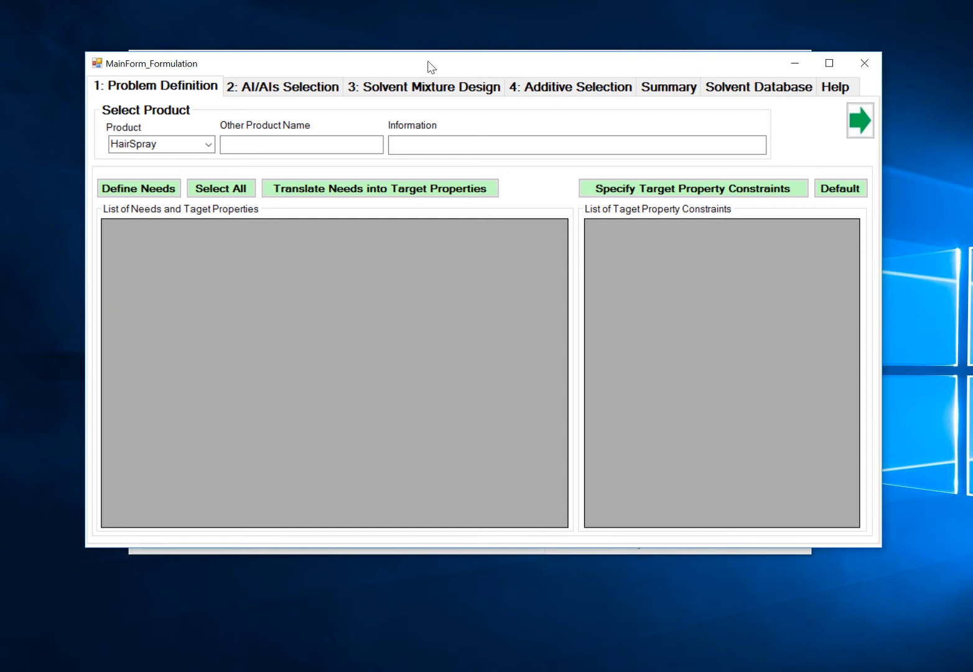
Step: Look through the template's AI selection, solvent mixture design, additive selection, summary, solvent database and help pages
click(315, 93)
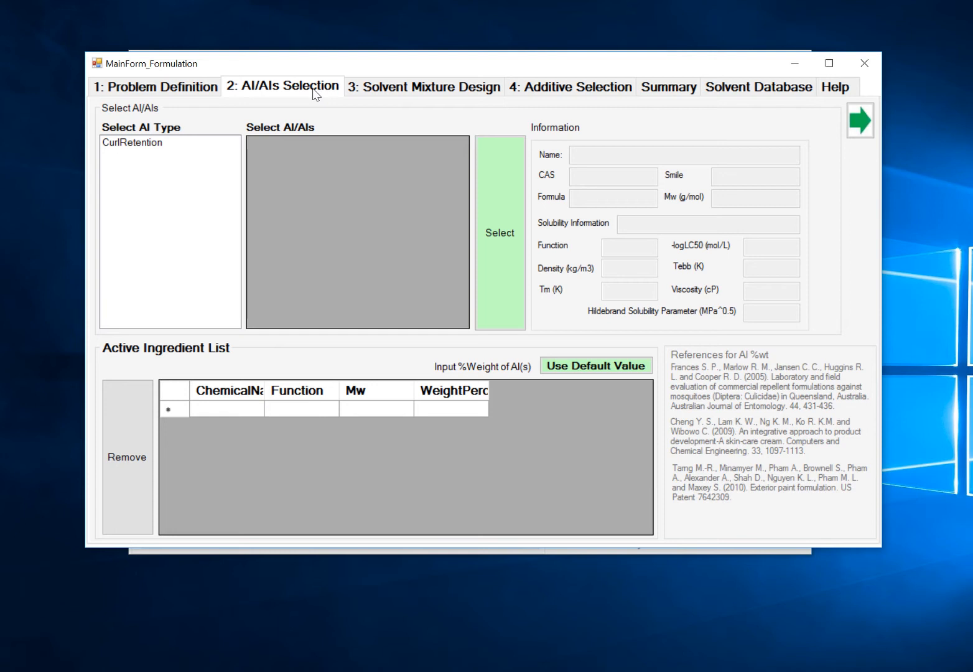
click(371, 90)
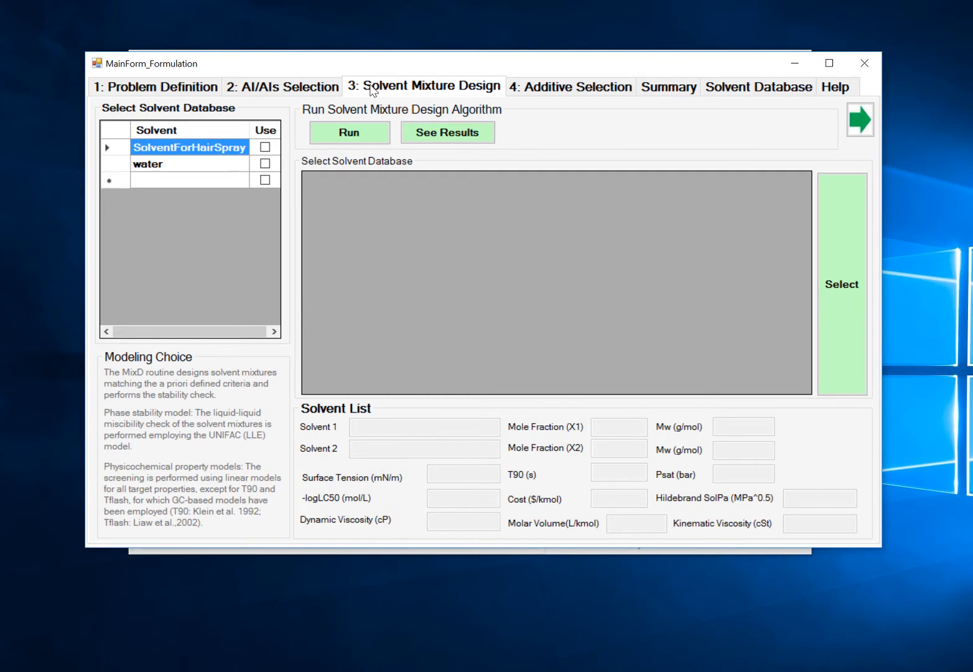
click(549, 88)
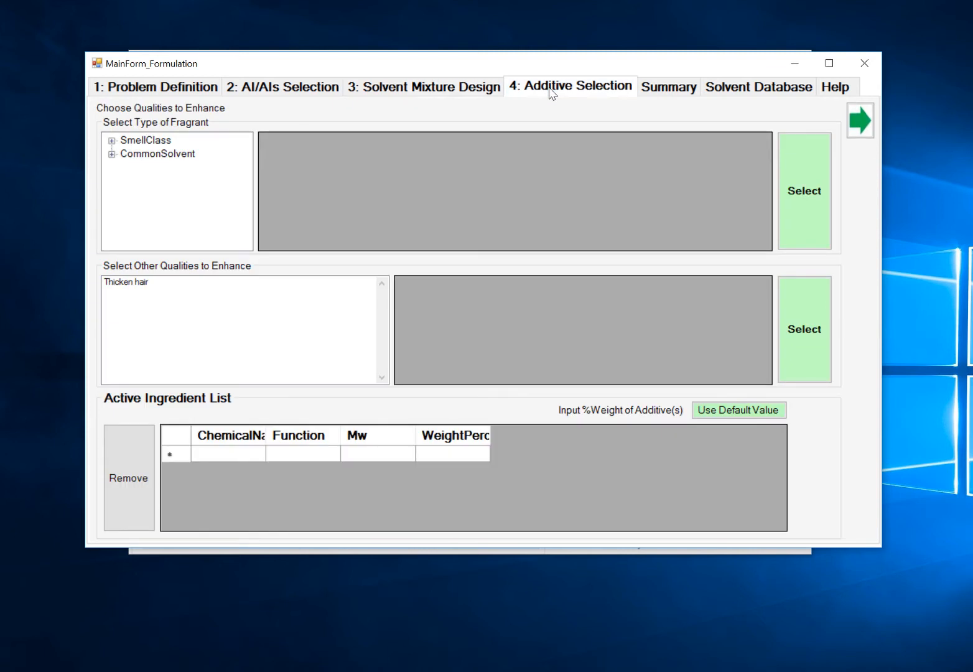
click(677, 89)
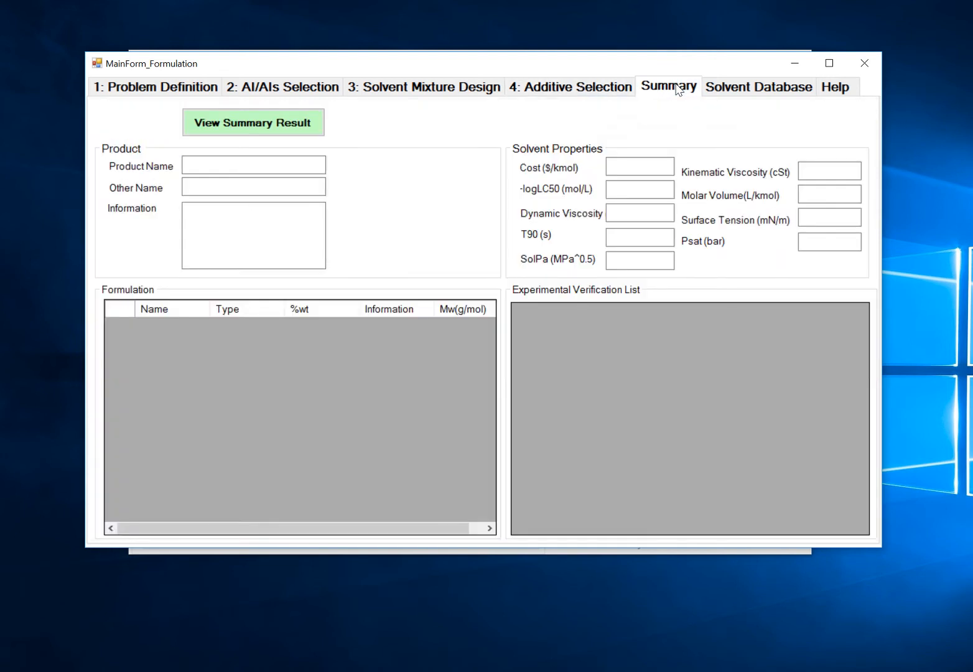
click(736, 88)
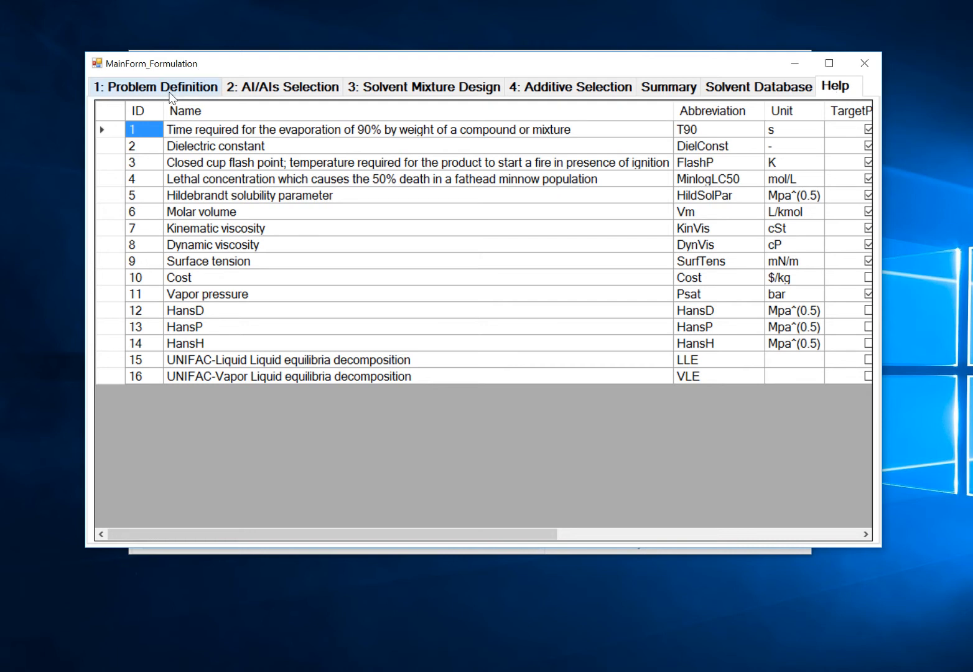
Step: Choose InsectRepellent as the product in the problem definition
click(173, 89)
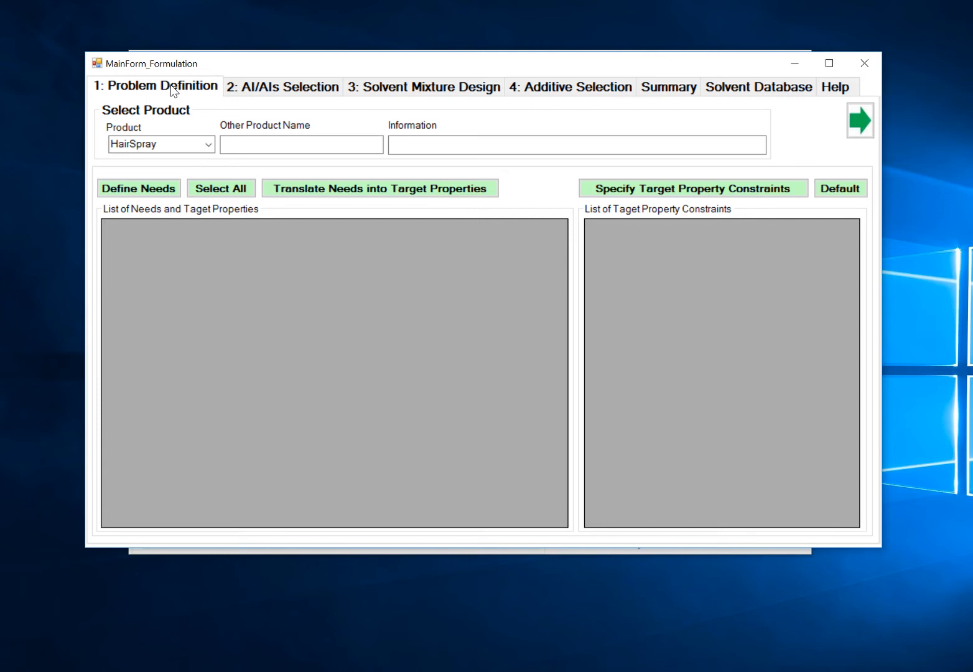
click(205, 152)
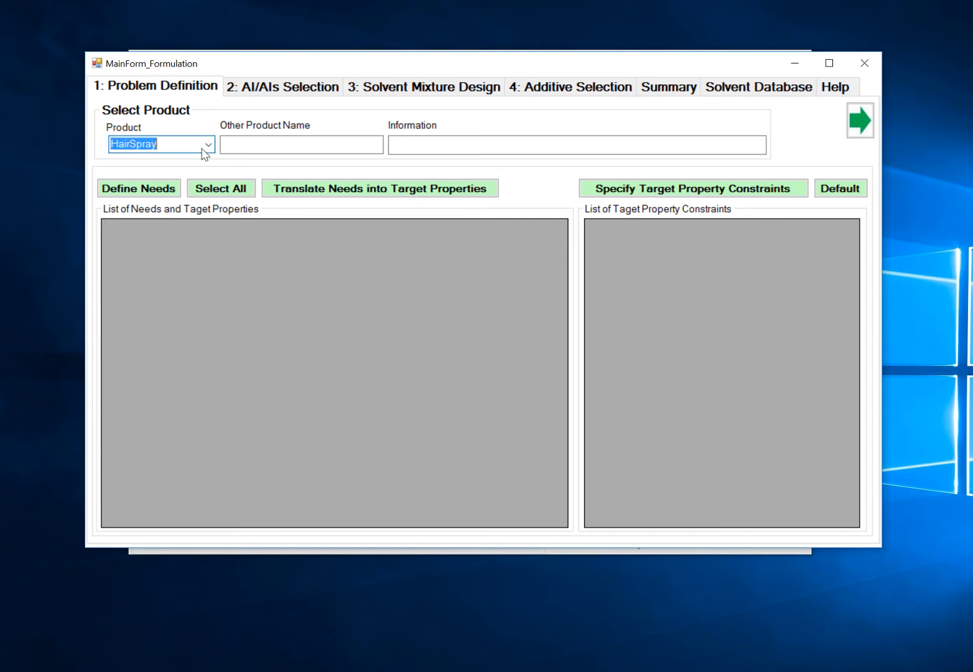
click(209, 145)
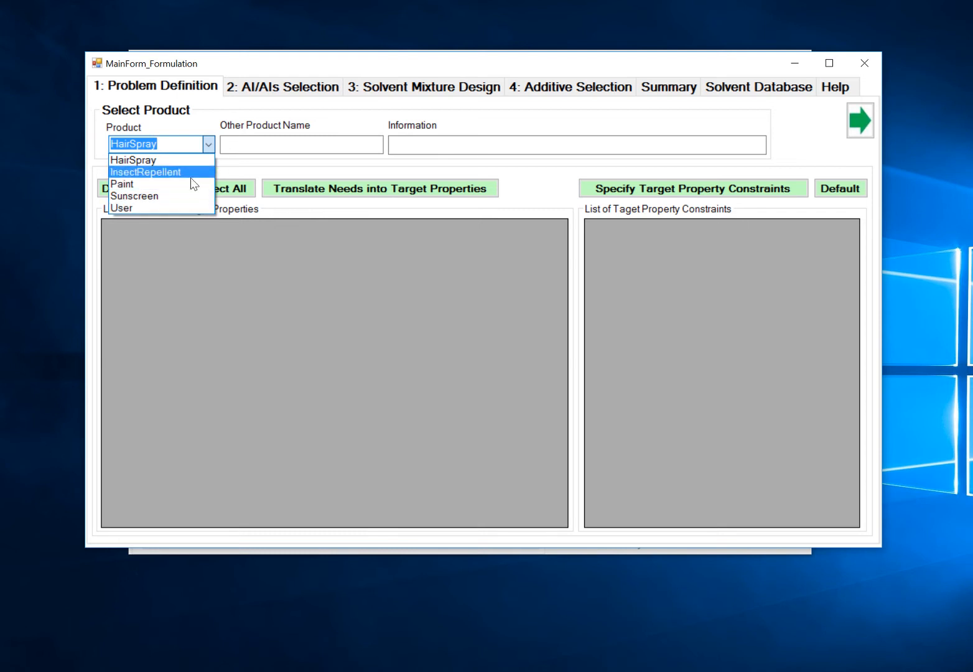
click(191, 184)
click(209, 147)
click(194, 170)
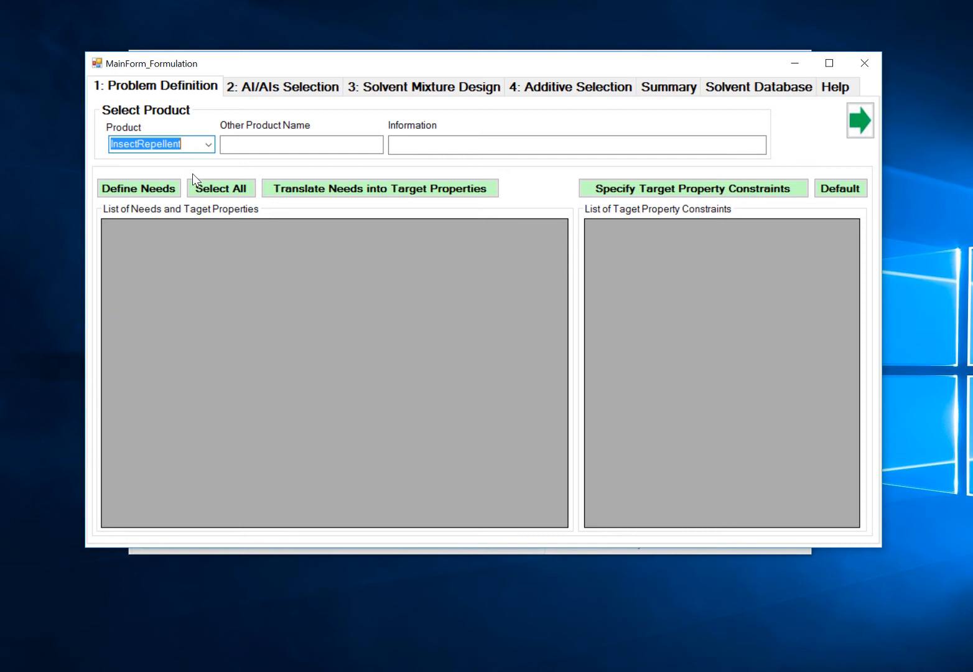
Step: Include all predefined insect repellent needs and translate them into target properties
click(163, 192)
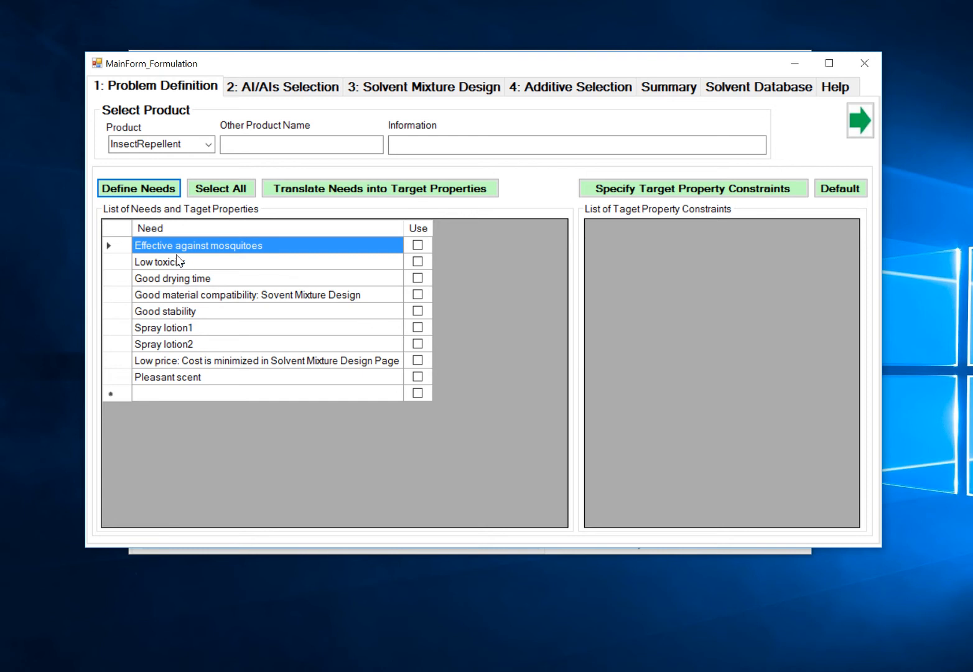
click(209, 188)
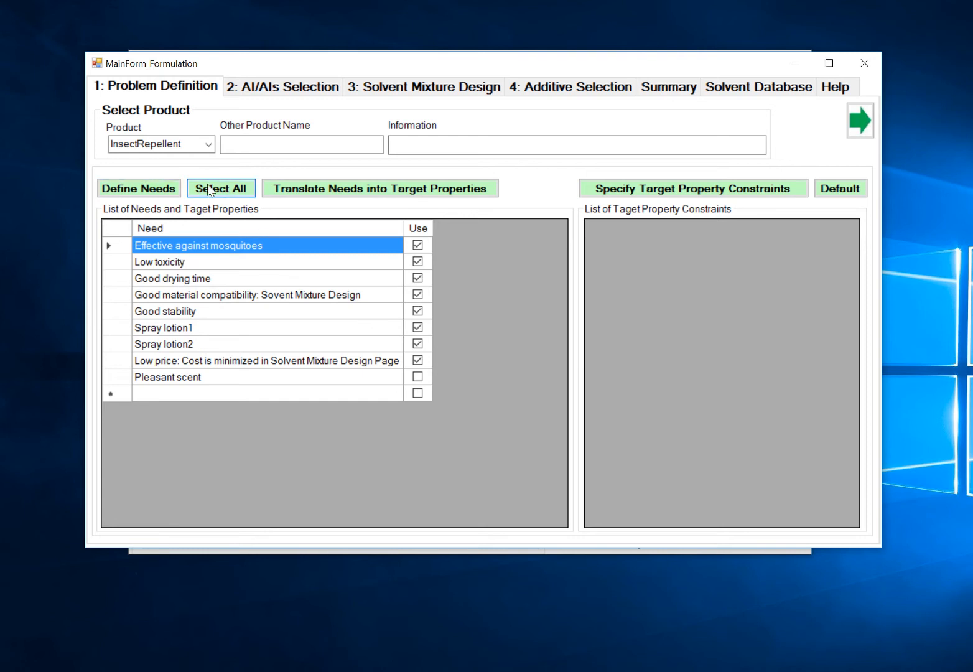
click(300, 195)
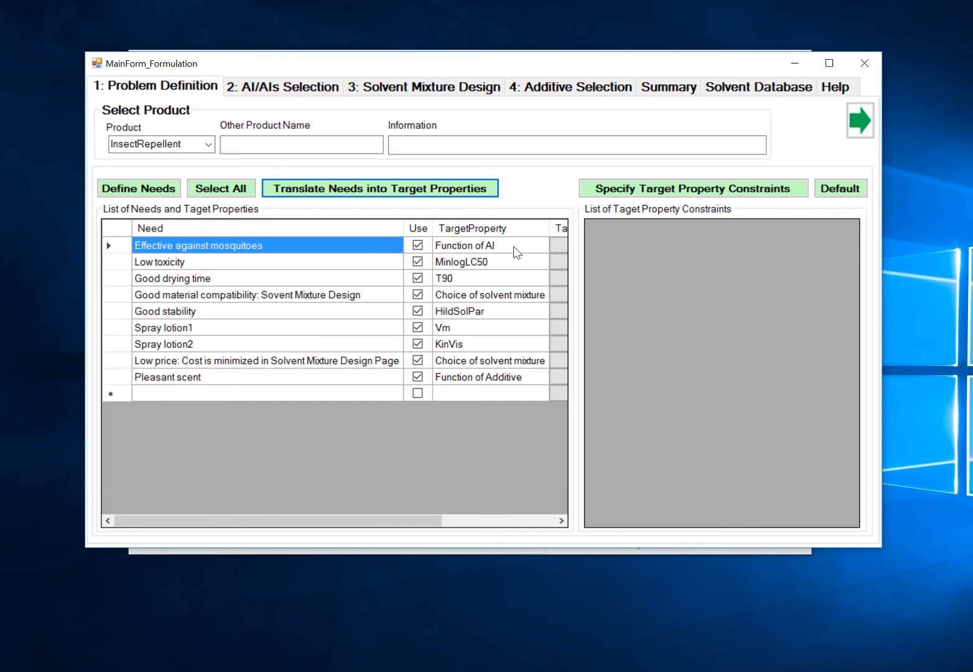
Step: Examine the listed needs and their matching target properties, from low toxicity through pleasant scent
click(365, 262)
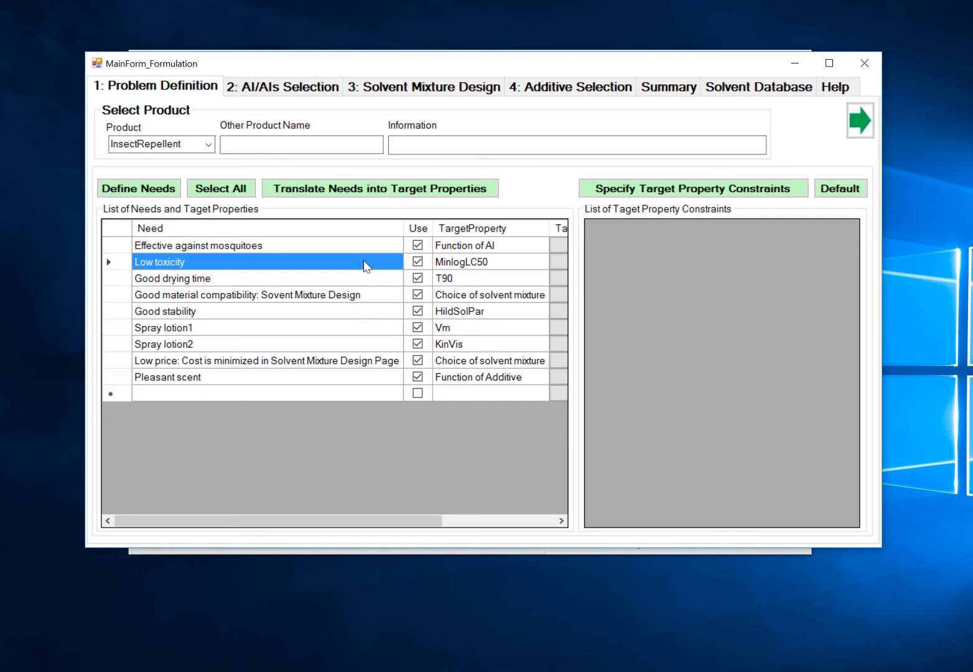
click(373, 277)
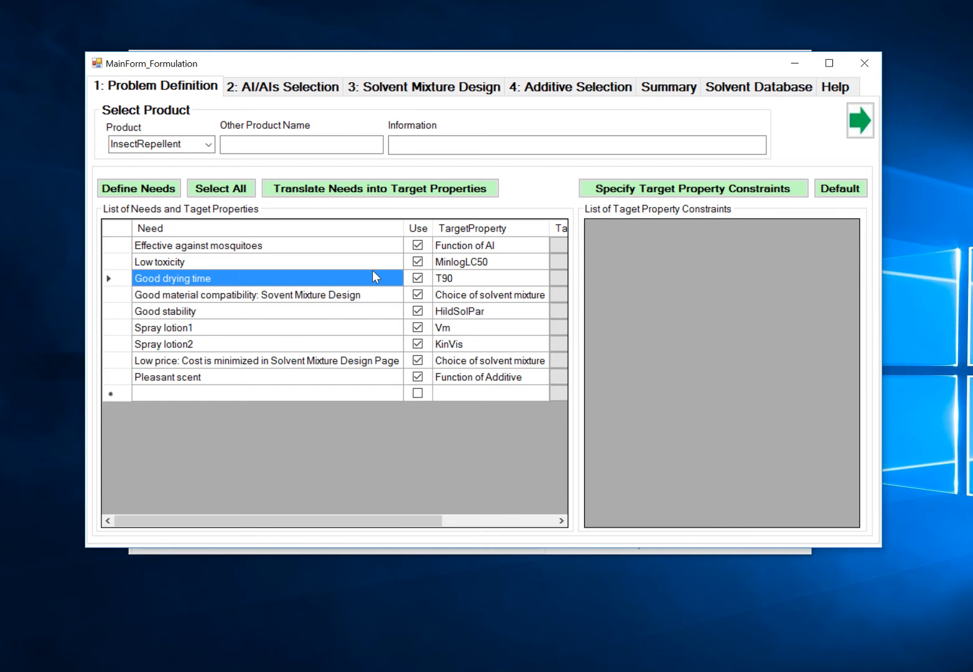
click(394, 299)
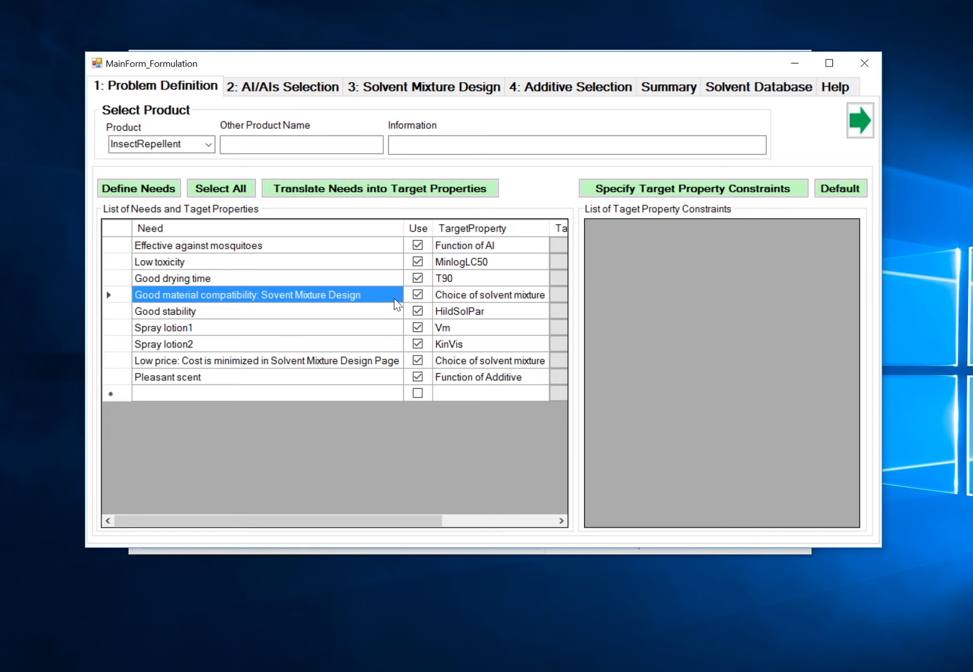
click(391, 320)
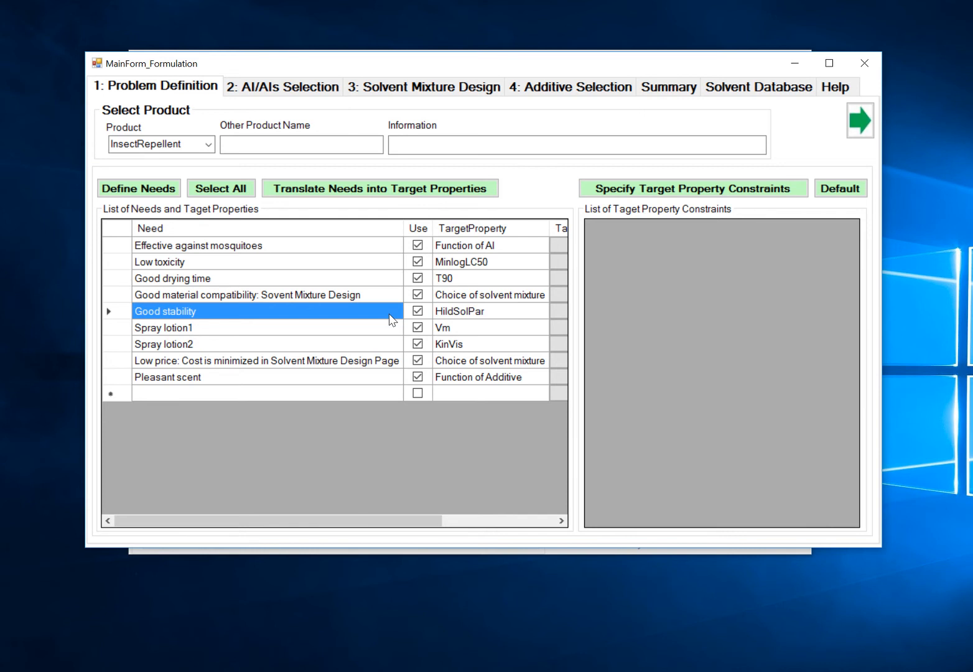
click(385, 330)
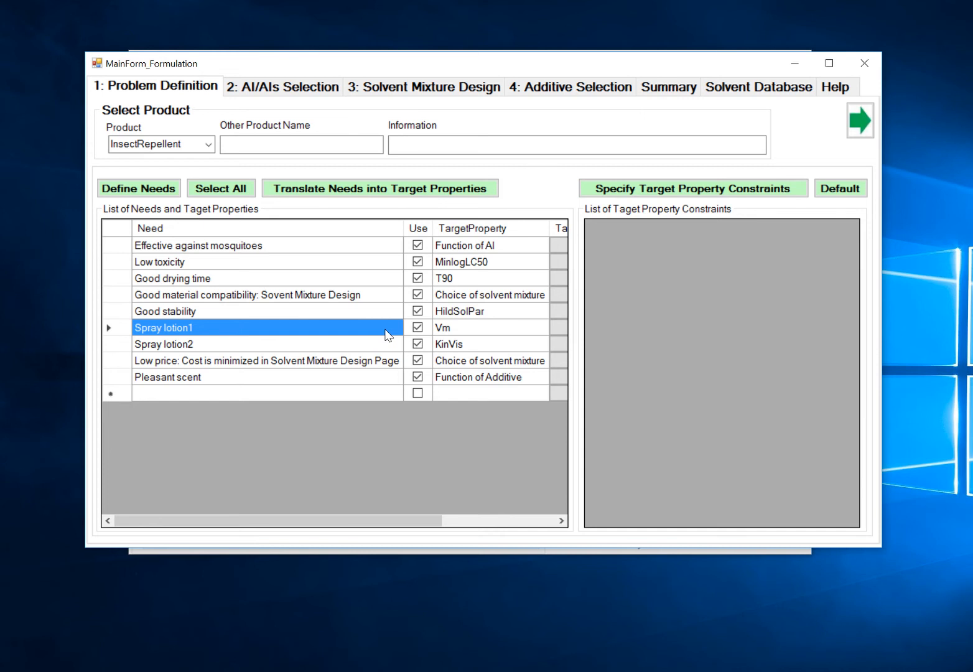
click(382, 363)
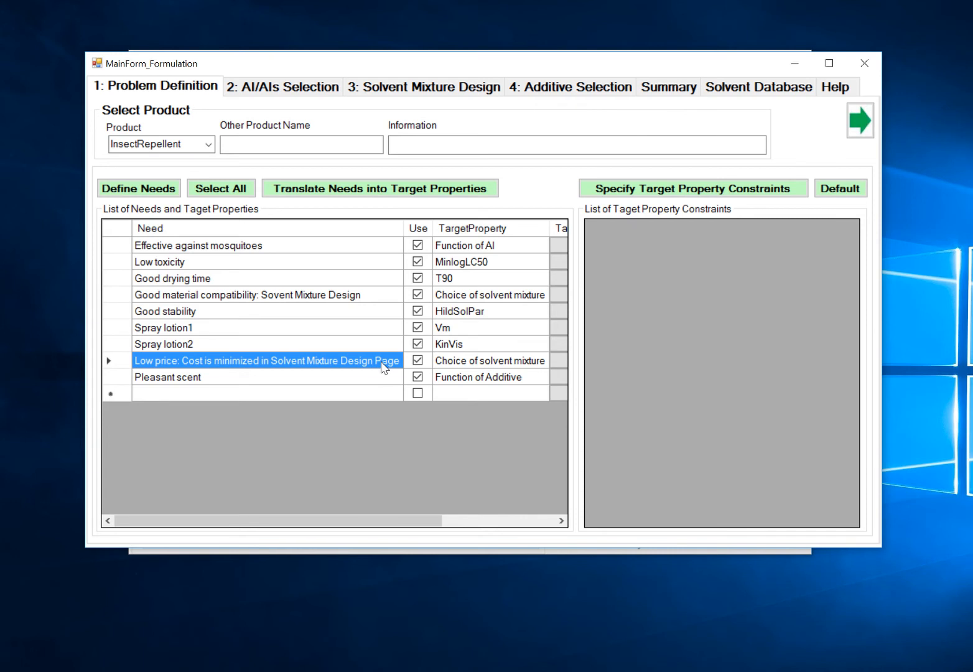
click(382, 378)
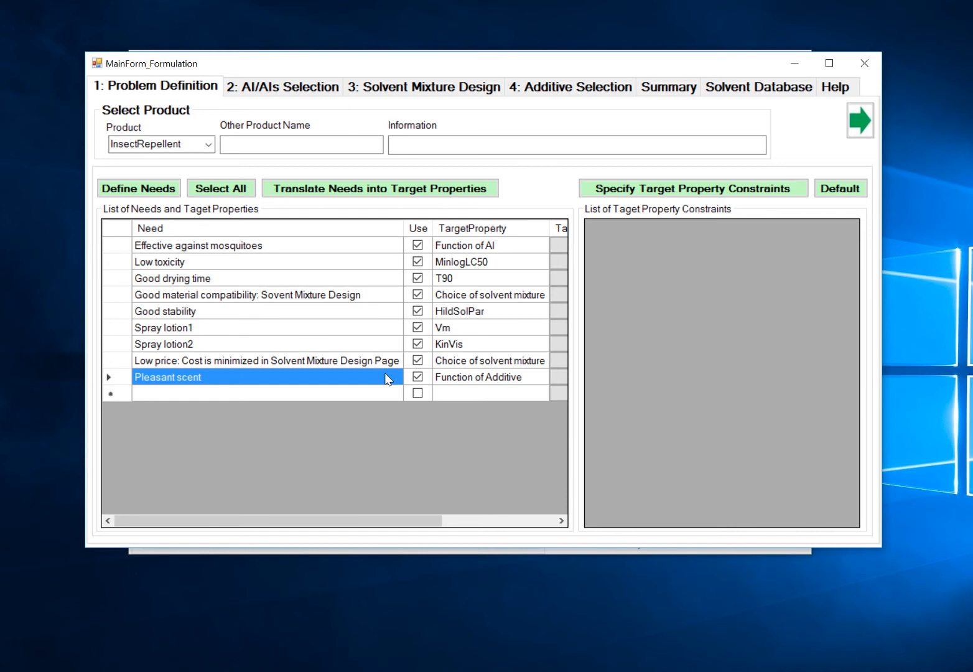
Step: Specify the target property constraints using the default minimum and maximum values
click(683, 197)
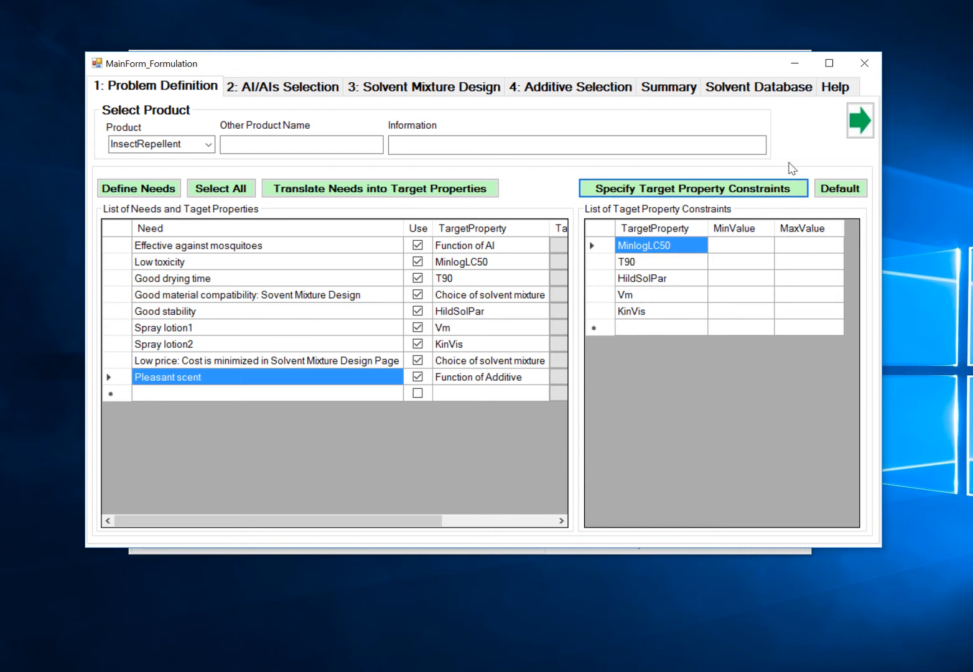
click(839, 190)
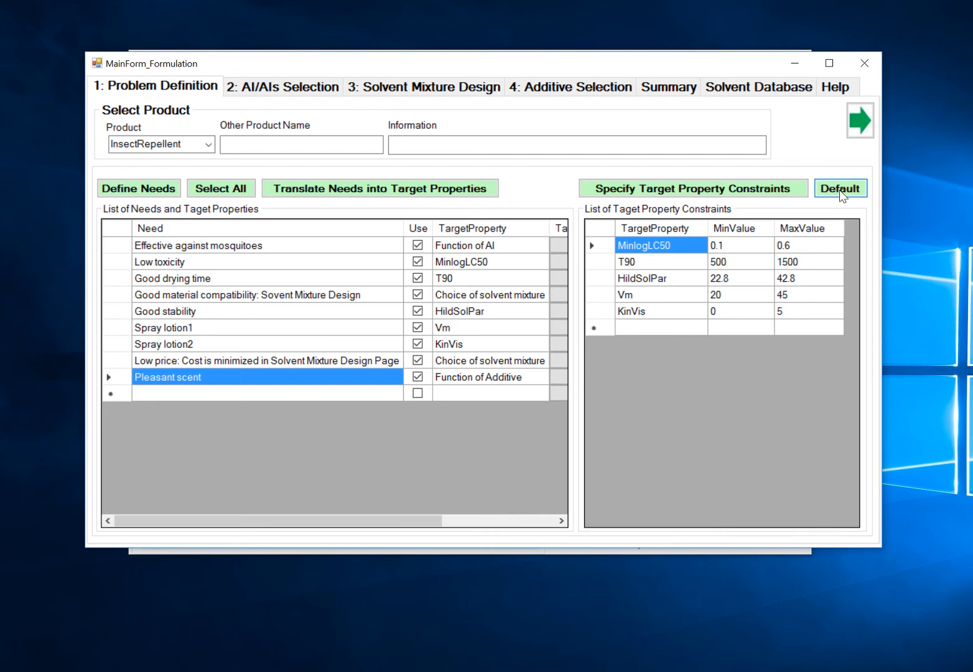
Step: Add Picaridin from the RepelMosquitoes type as the active ingredient, with the default weight percent of 10
click(861, 121)
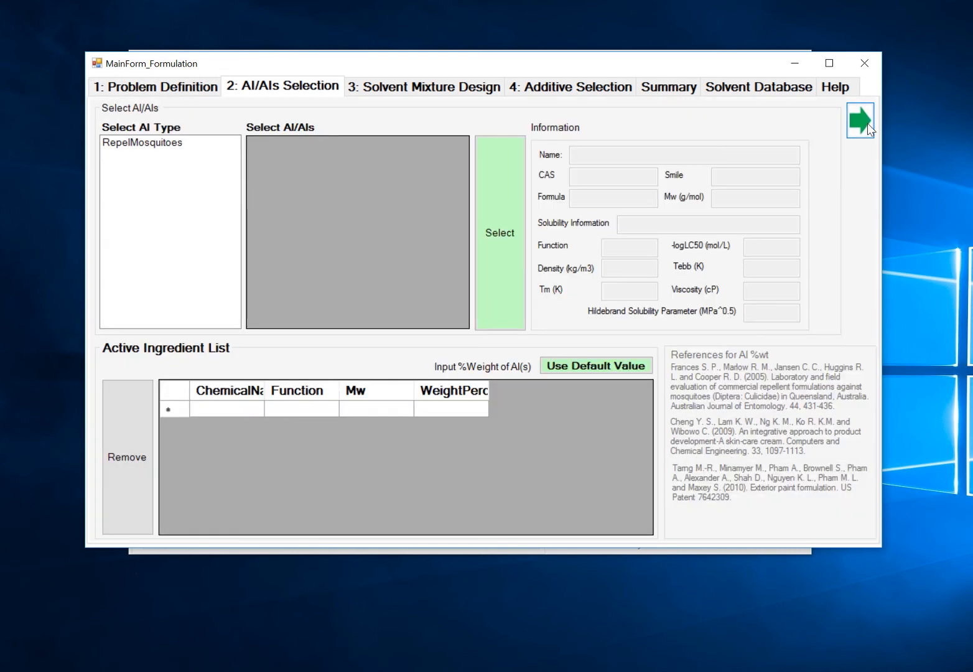
click(178, 145)
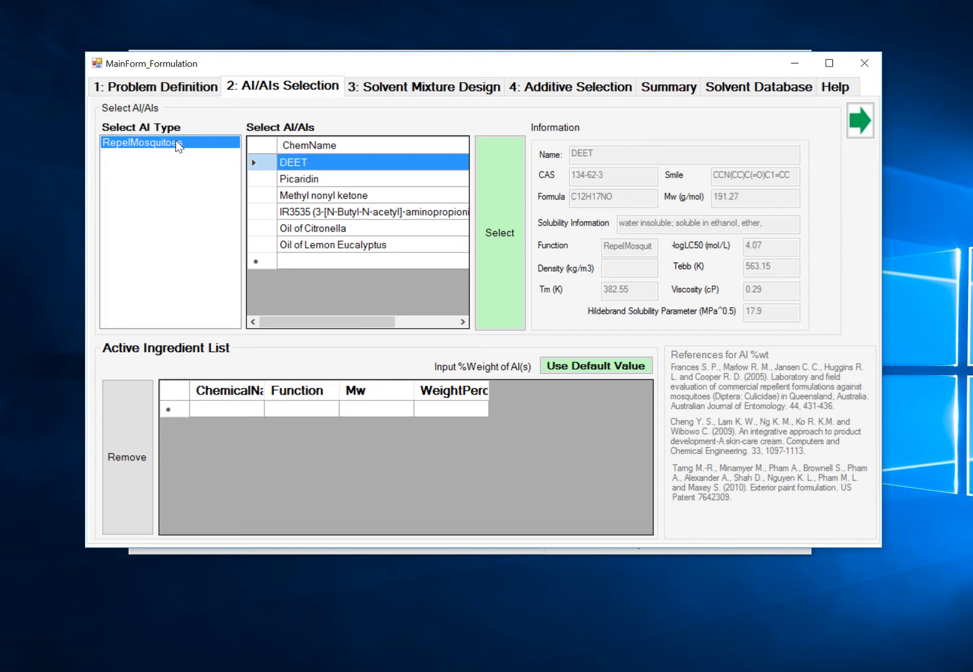
click(314, 178)
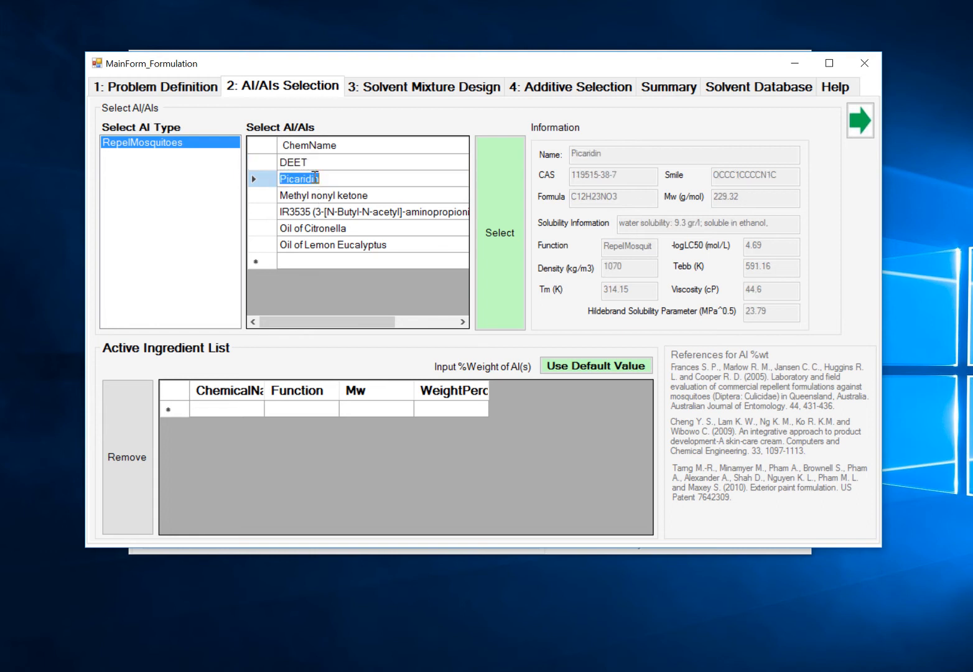
click(509, 232)
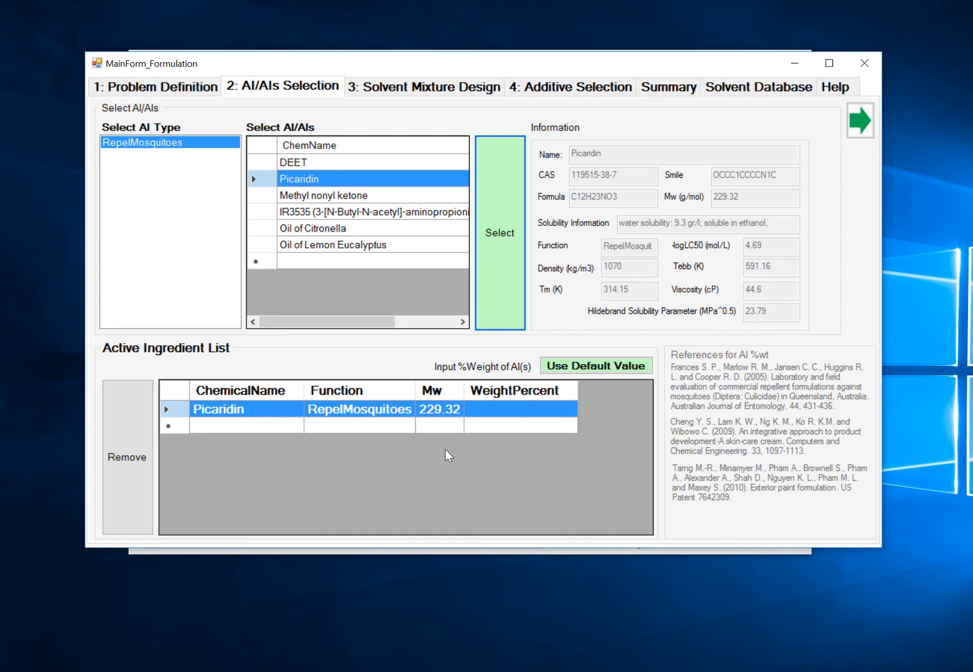
click(562, 366)
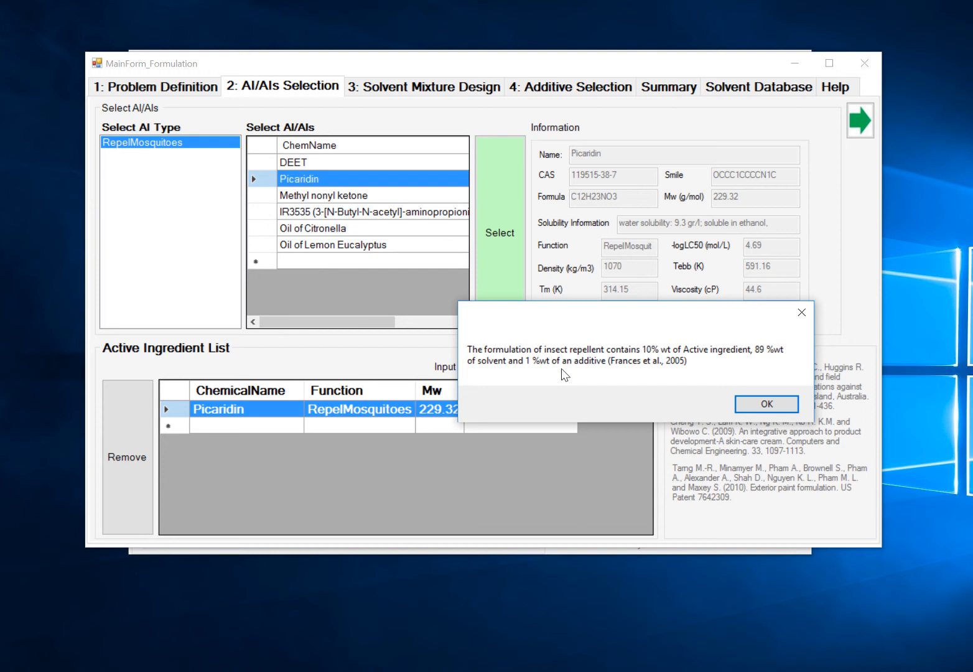
click(757, 406)
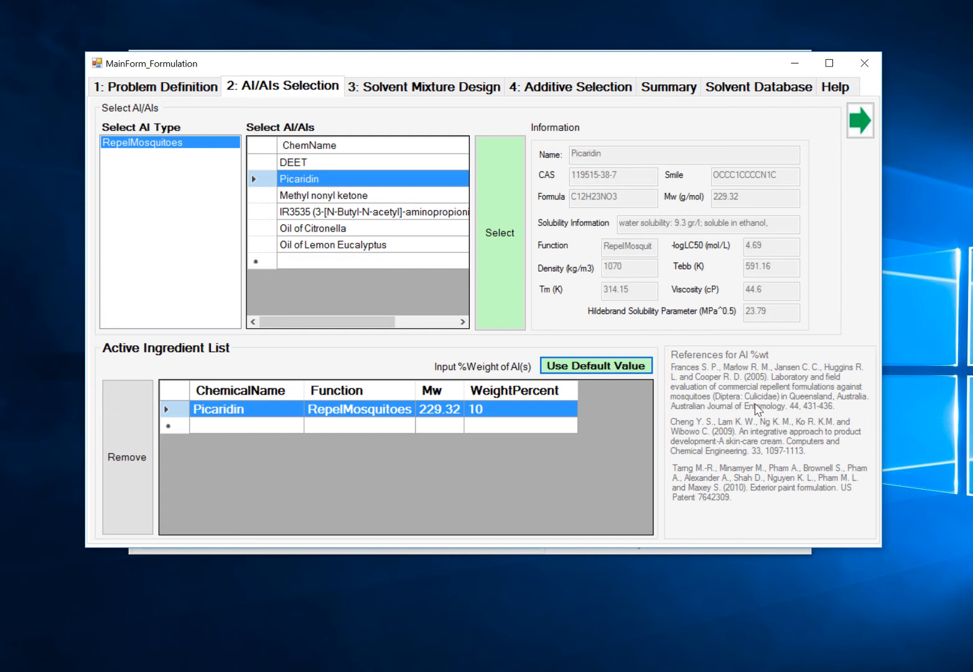
Step: Run the solvent mixture design algorithm on the Water-soluble and water databases and display its results
click(861, 130)
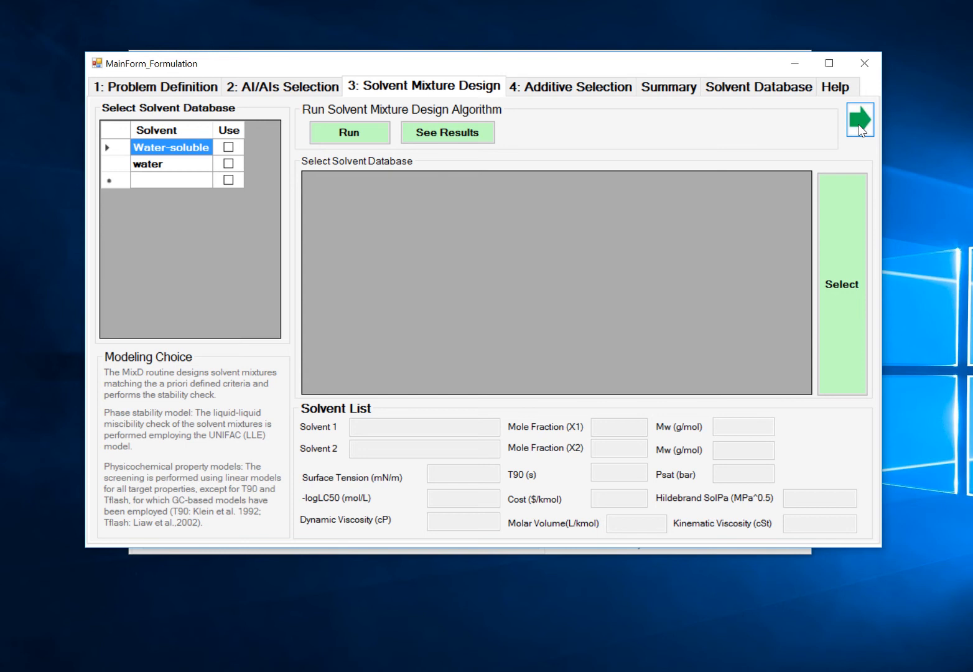
click(227, 148)
click(229, 163)
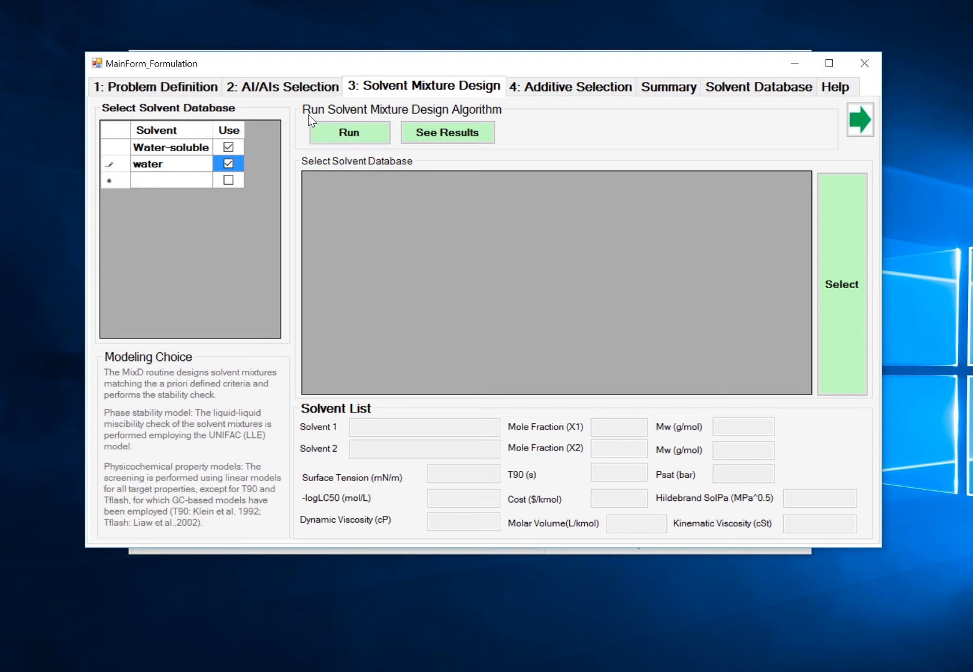
click(329, 144)
click(444, 133)
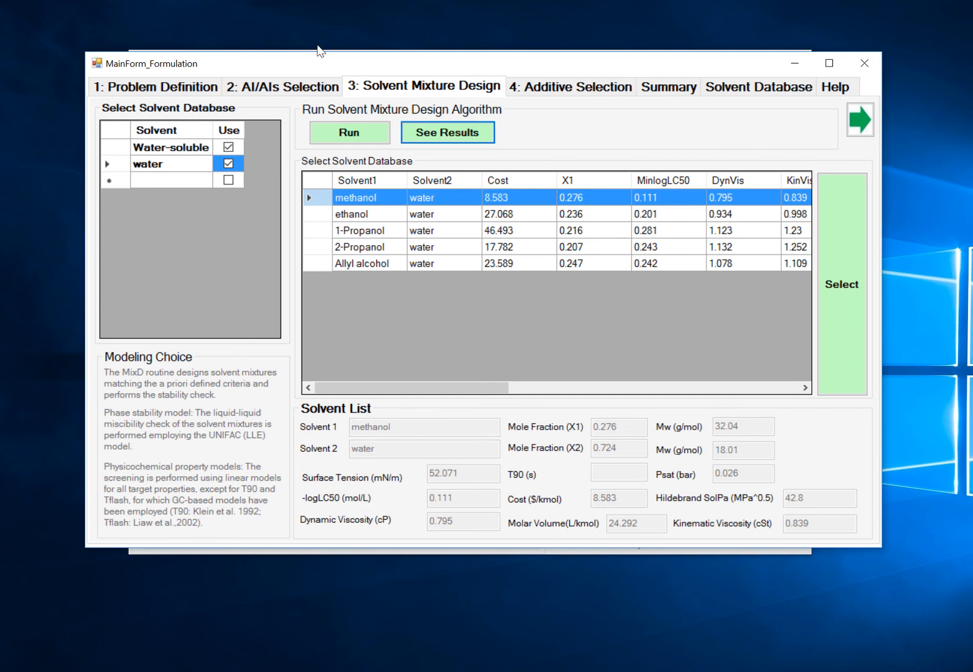
Step: Examine the compounds and their data in the Water-soluble solvent database
click(309, 92)
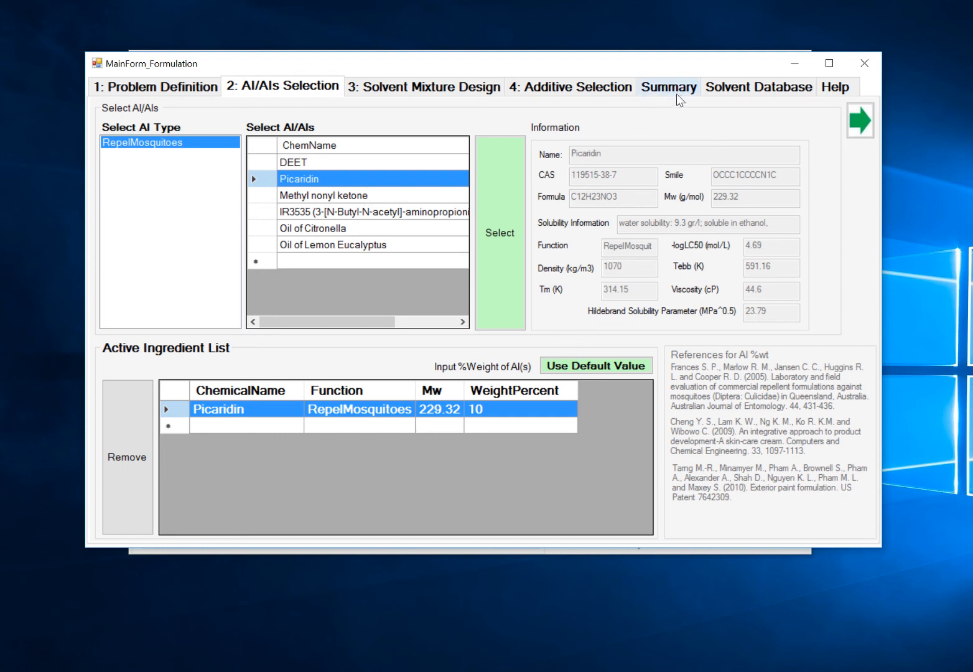
click(719, 93)
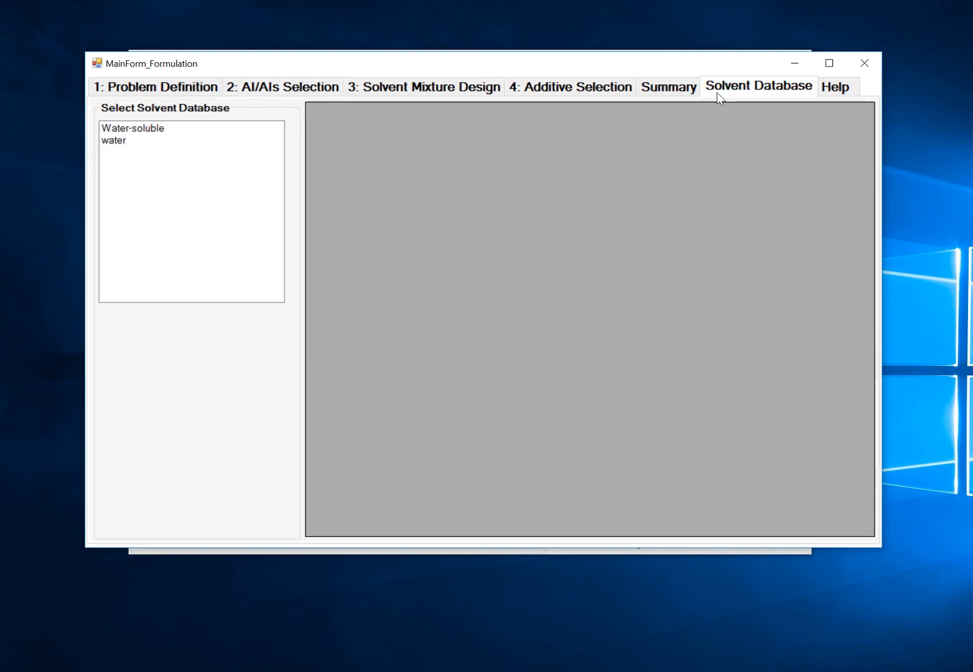
click(181, 133)
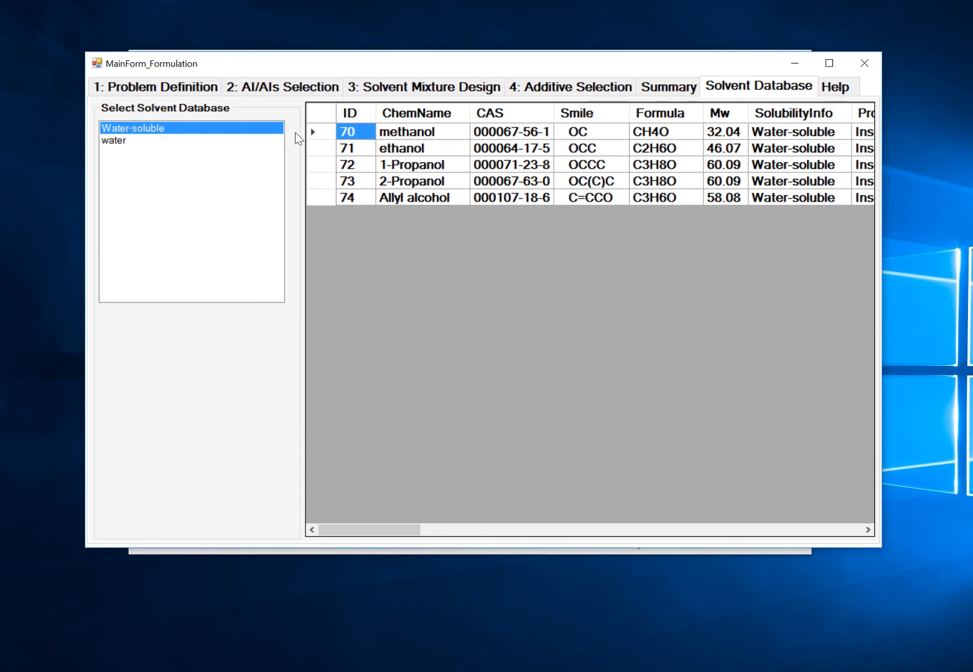
Step: Examine the 2-Propanol record and the Hildebrand solubility parameters in the Water-soluble solvent database
click(353, 182)
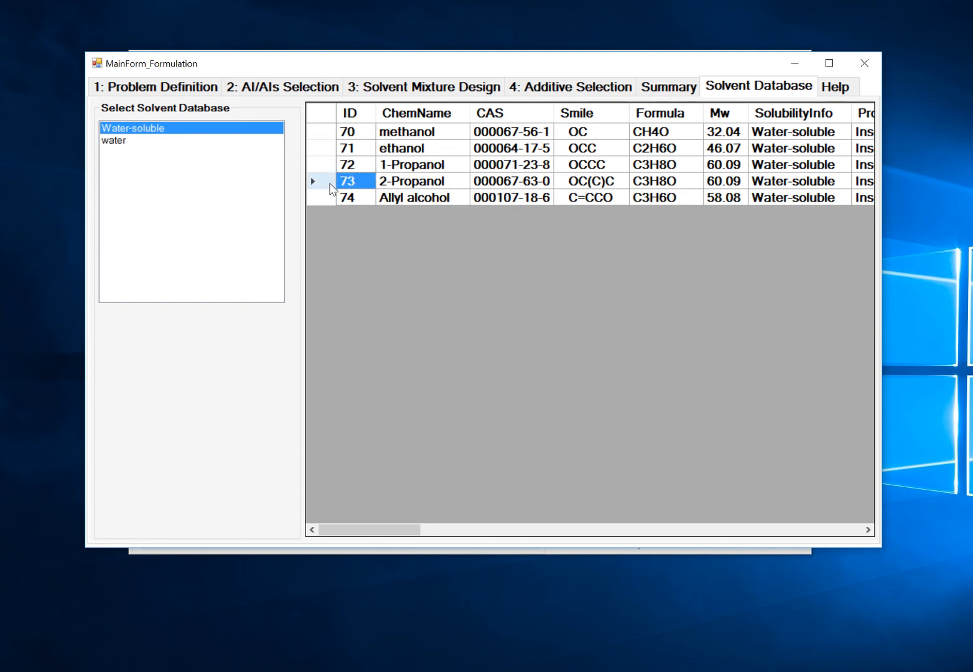
click(329, 185)
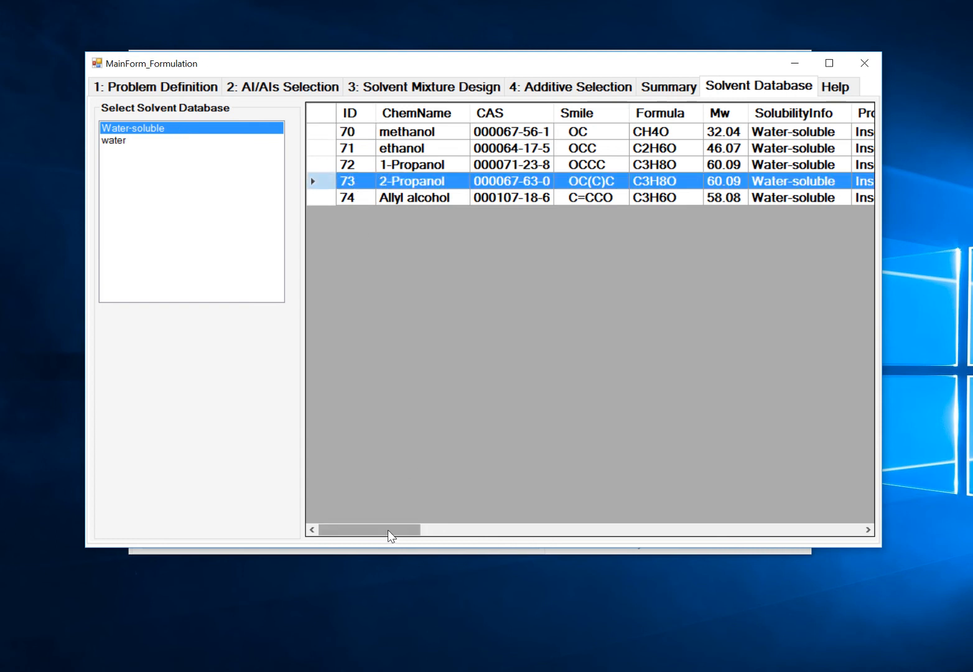
drag(387, 530, 602, 526)
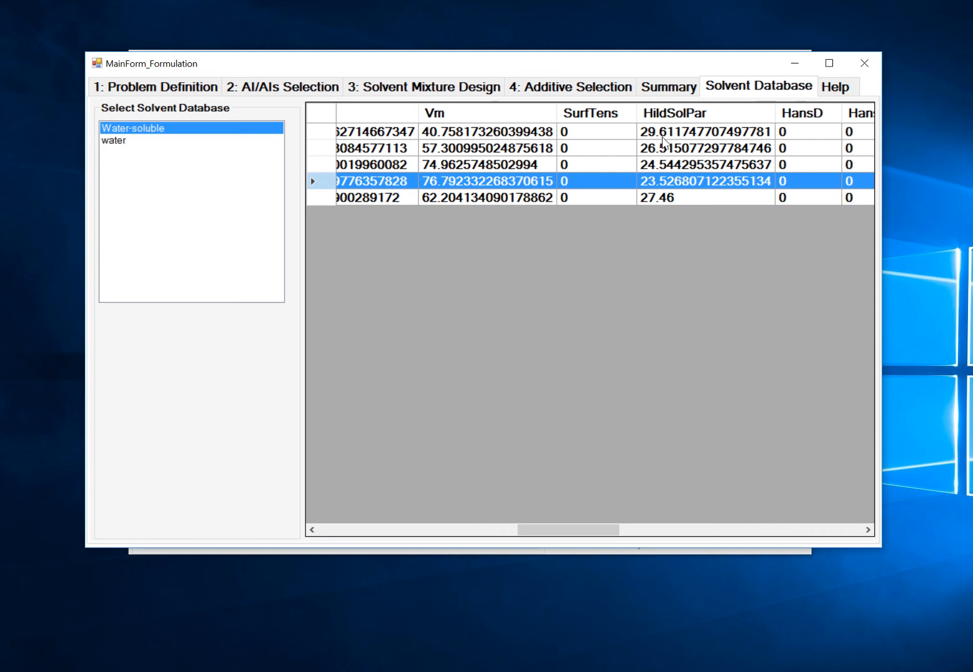
click(664, 137)
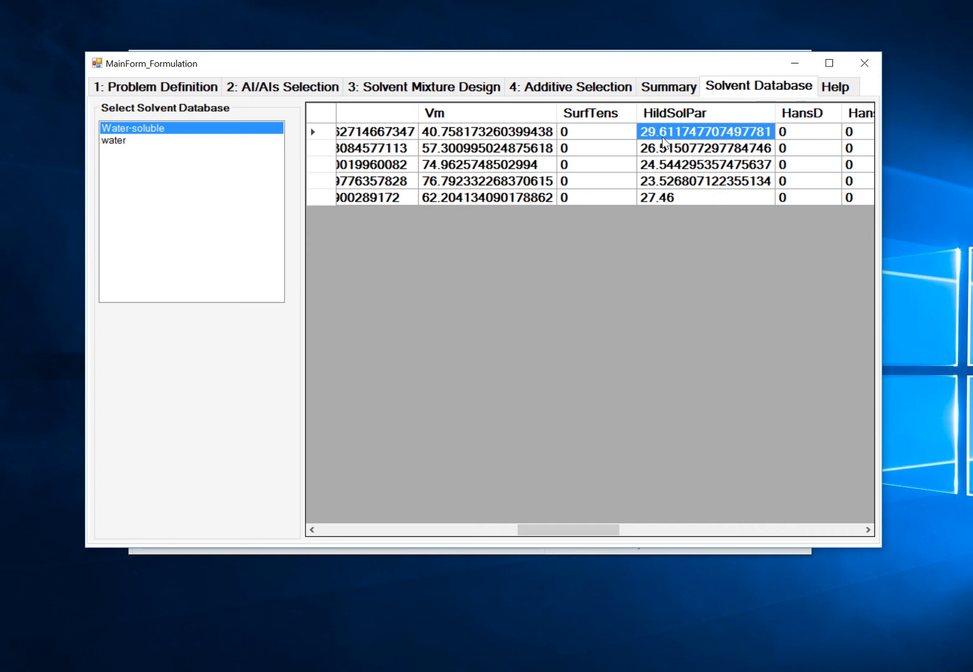
Step: Choose the 2-Propanol and water pair from the solvent mixture design results as the formulation's solvent mixture
click(441, 88)
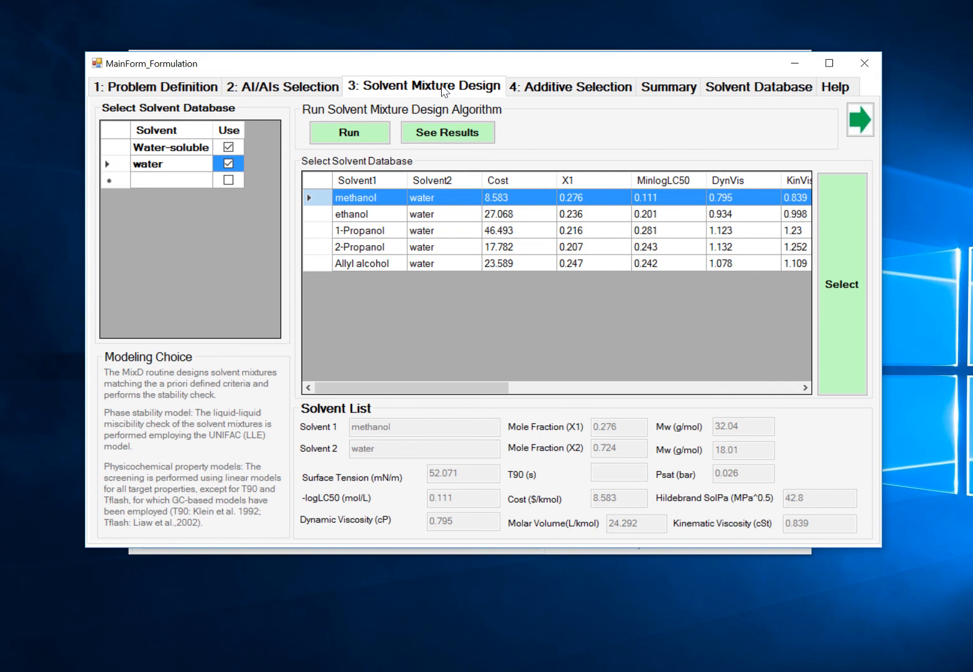
click(427, 249)
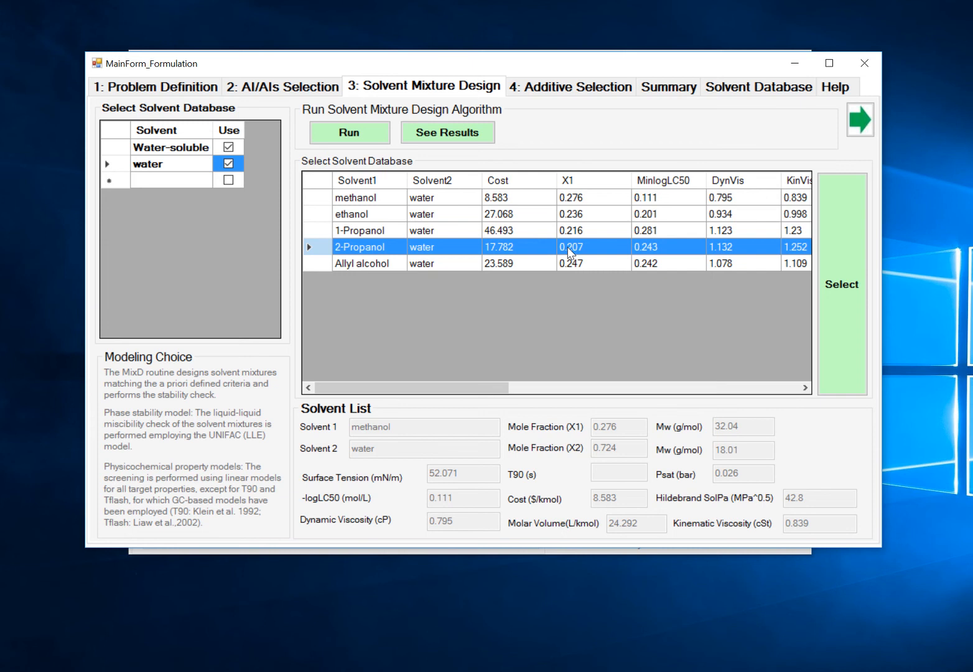
click(828, 265)
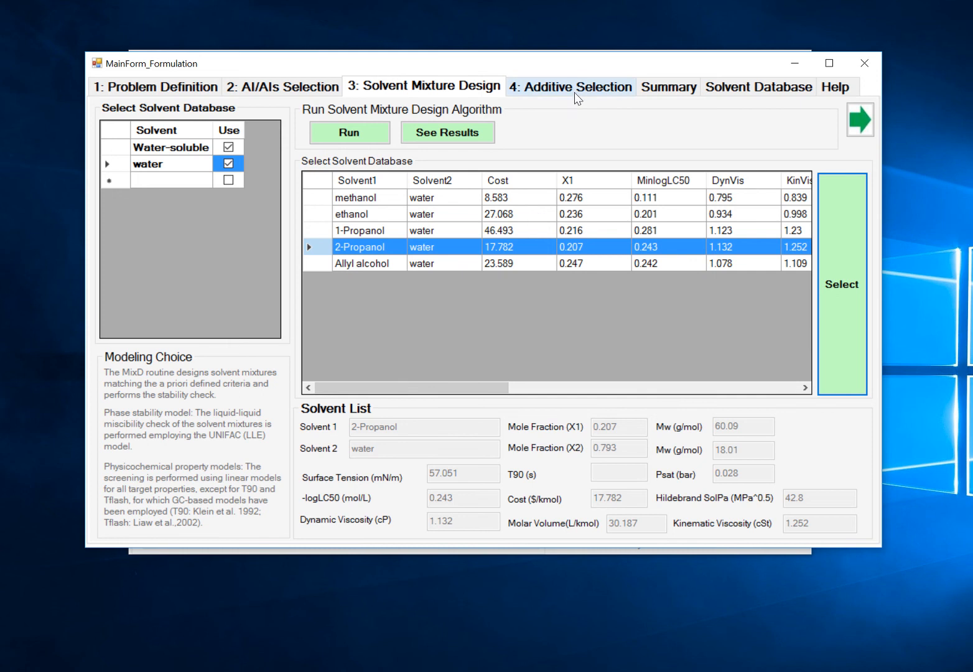
Step: List the refreshing fragrances of the SmellClass category for additive selection and widen the SmellDetail column
click(860, 134)
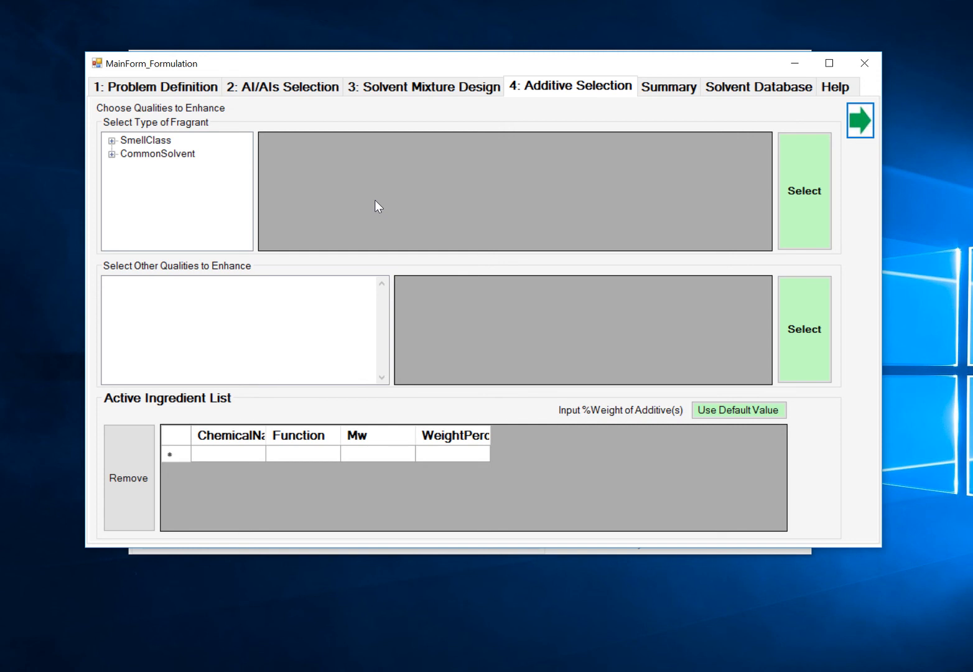
click(142, 142)
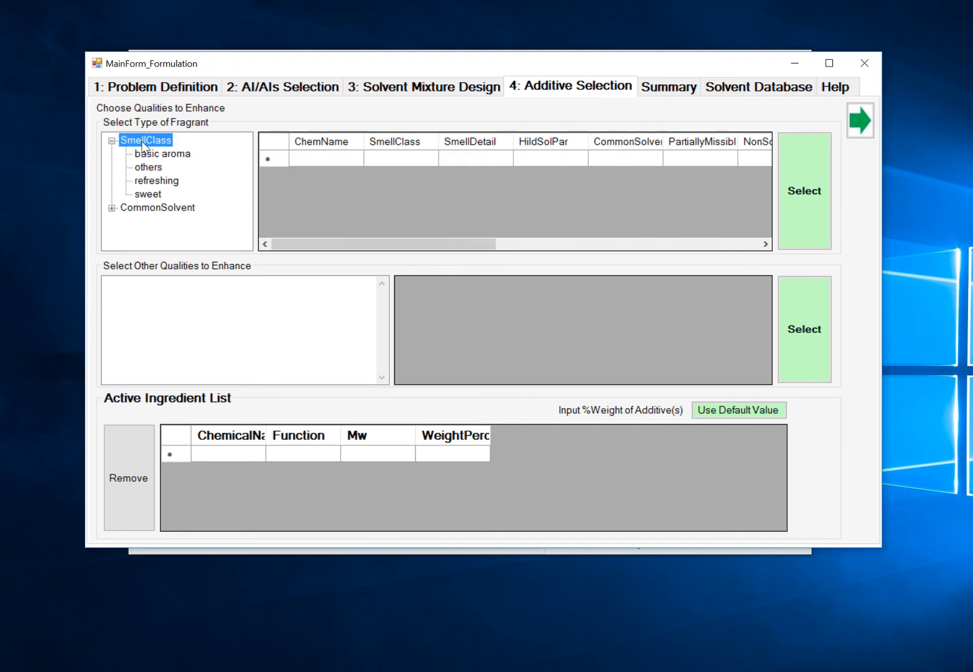
click(149, 182)
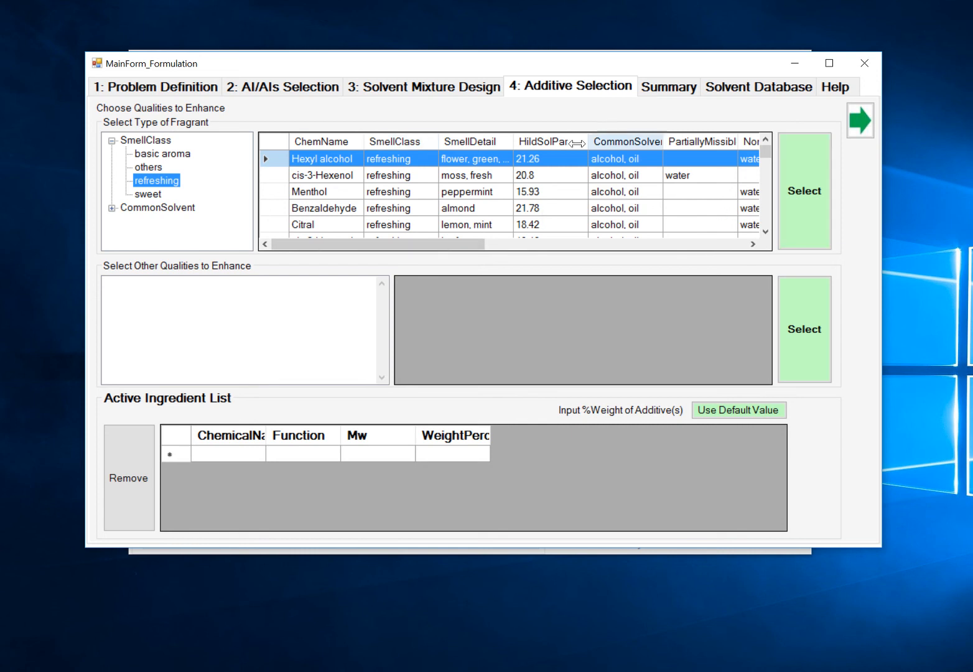
drag(514, 137, 628, 137)
Step: Add Linalool from the refreshing fragrances as an additive, with the default weight percent of 0.21
click(765, 233)
click(766, 233)
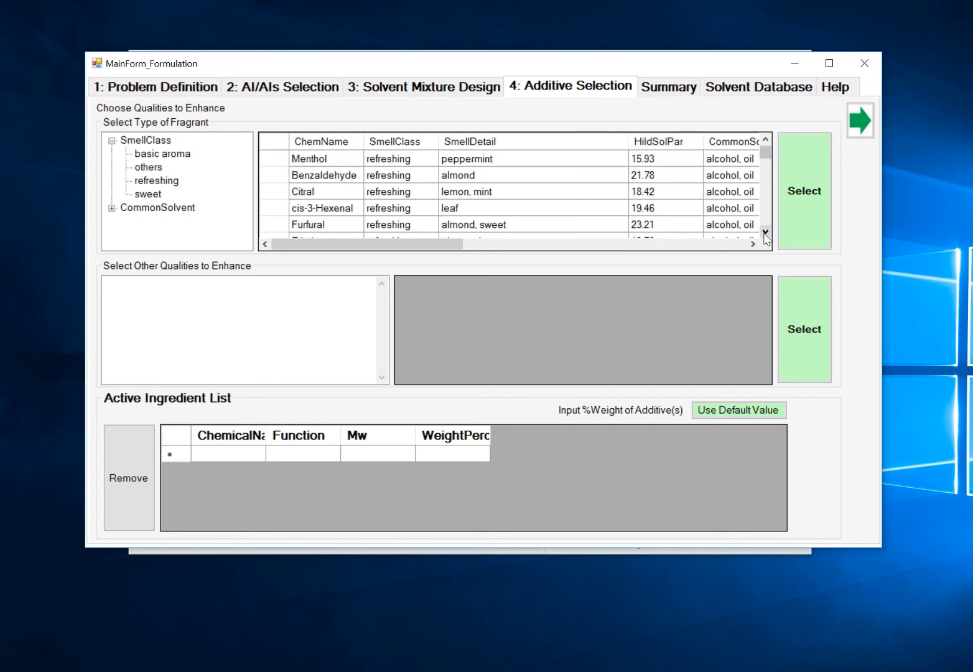
click(765, 233)
click(766, 233)
click(766, 233)
click(766, 233)
click(766, 233)
click(765, 233)
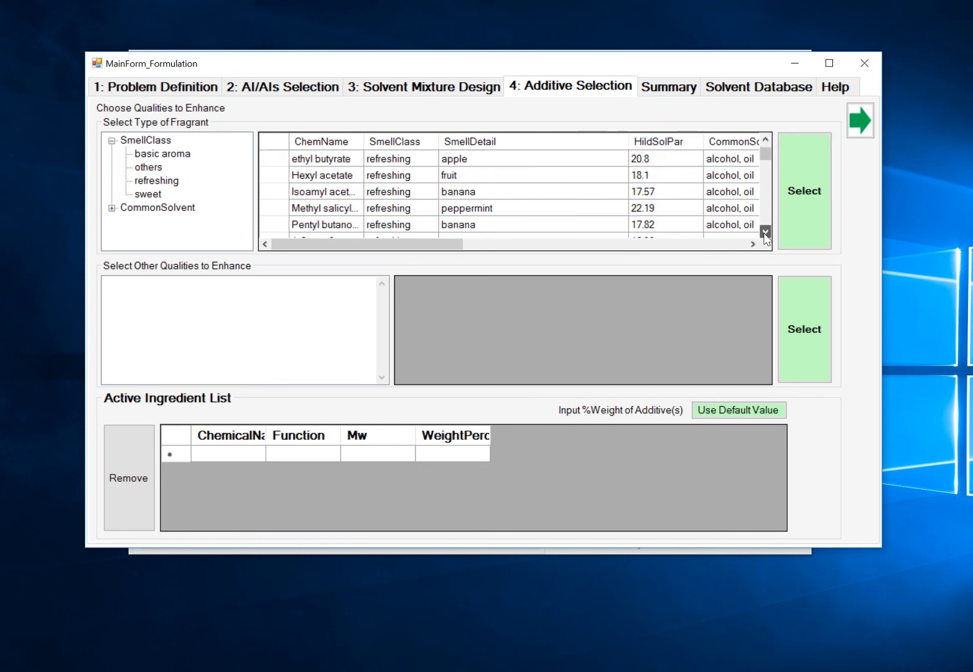
click(765, 233)
click(765, 232)
click(765, 233)
click(766, 232)
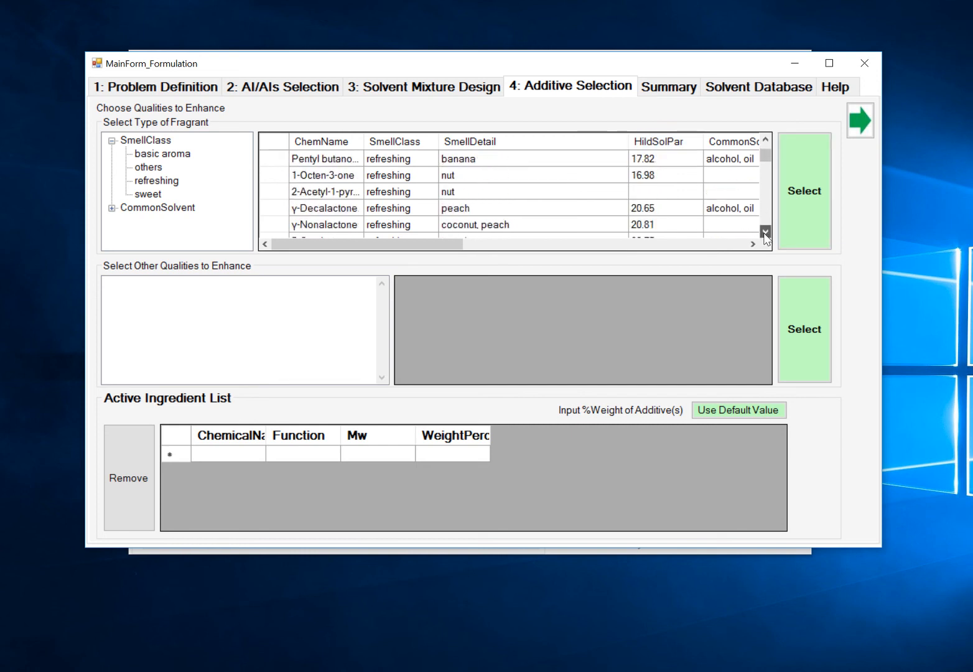
click(766, 232)
click(766, 233)
click(765, 233)
click(765, 232)
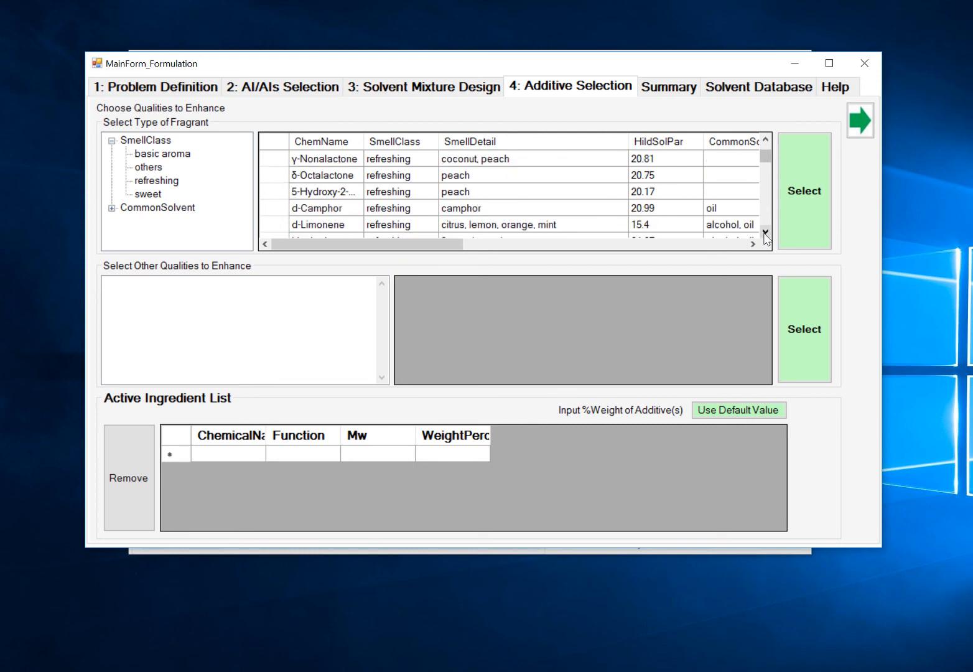
click(766, 233)
click(765, 233)
click(766, 233)
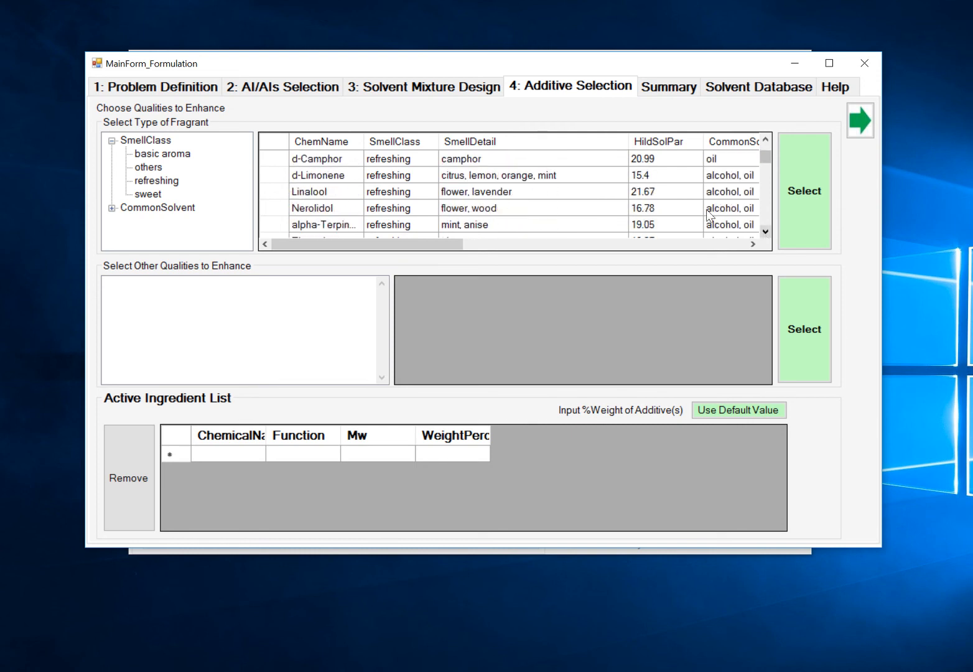
click(678, 193)
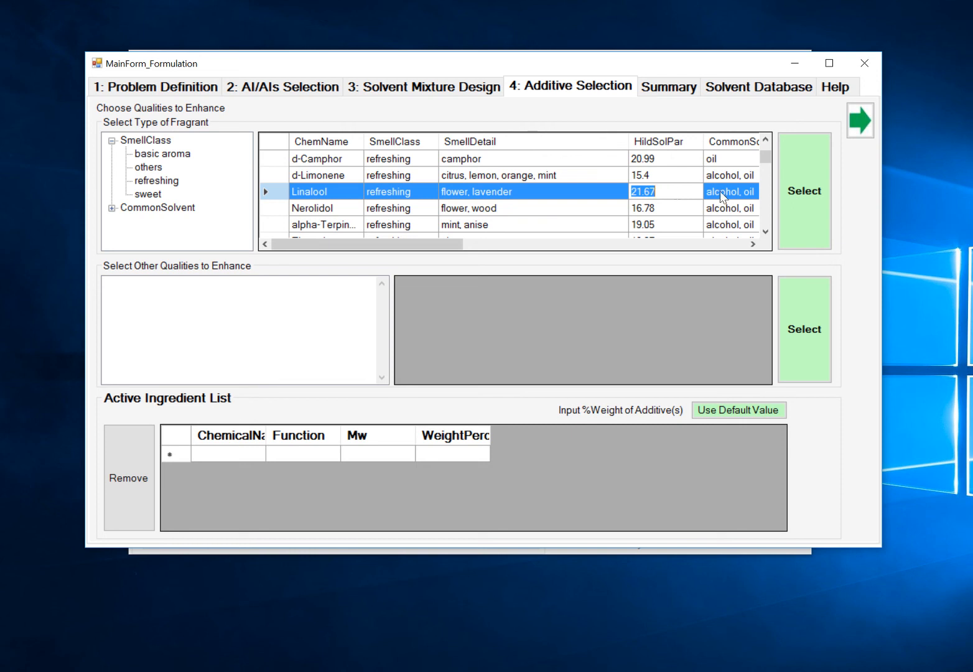
click(812, 217)
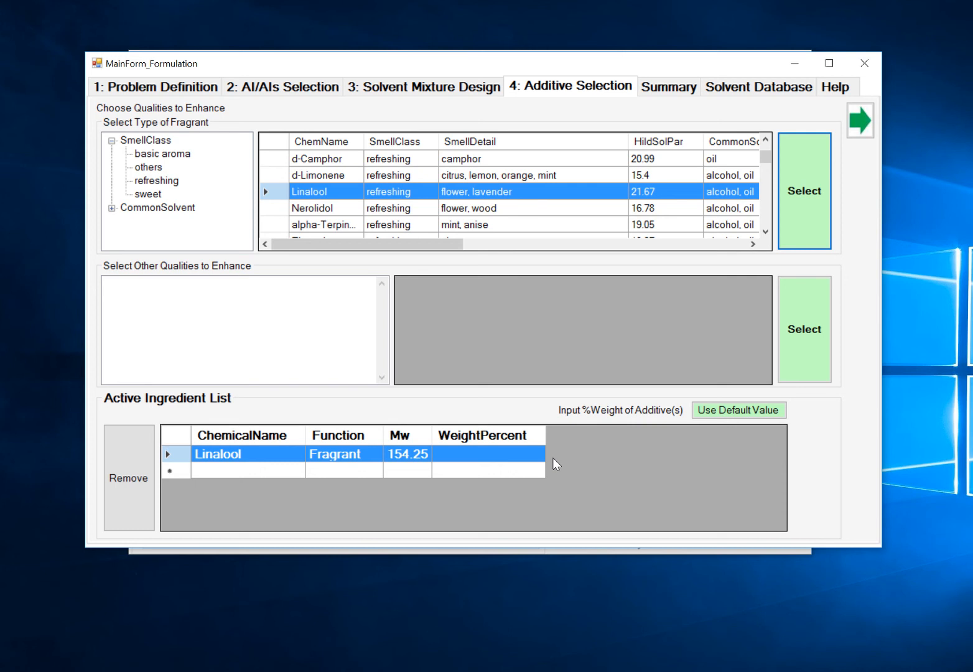
click(703, 417)
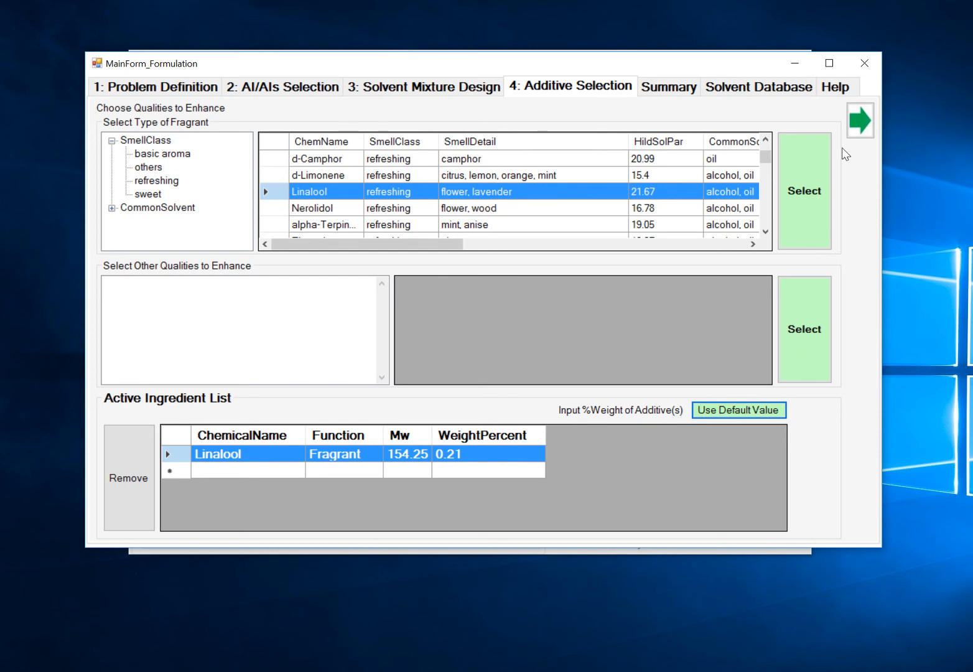
Step: Generate the summary result of the formulation and review its composition, solvent properties and experimental verification list
click(858, 123)
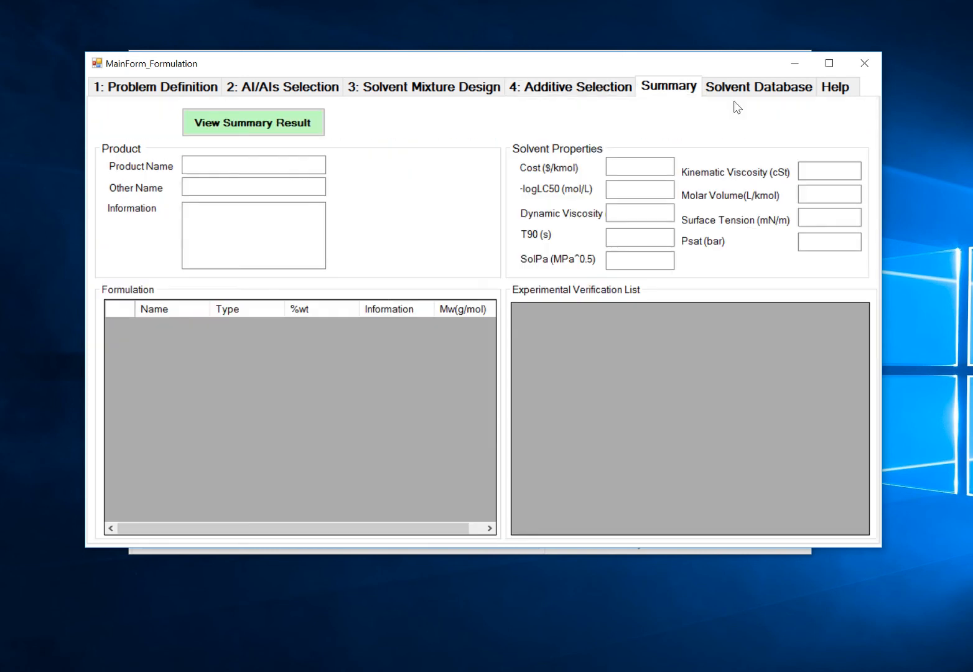
click(250, 125)
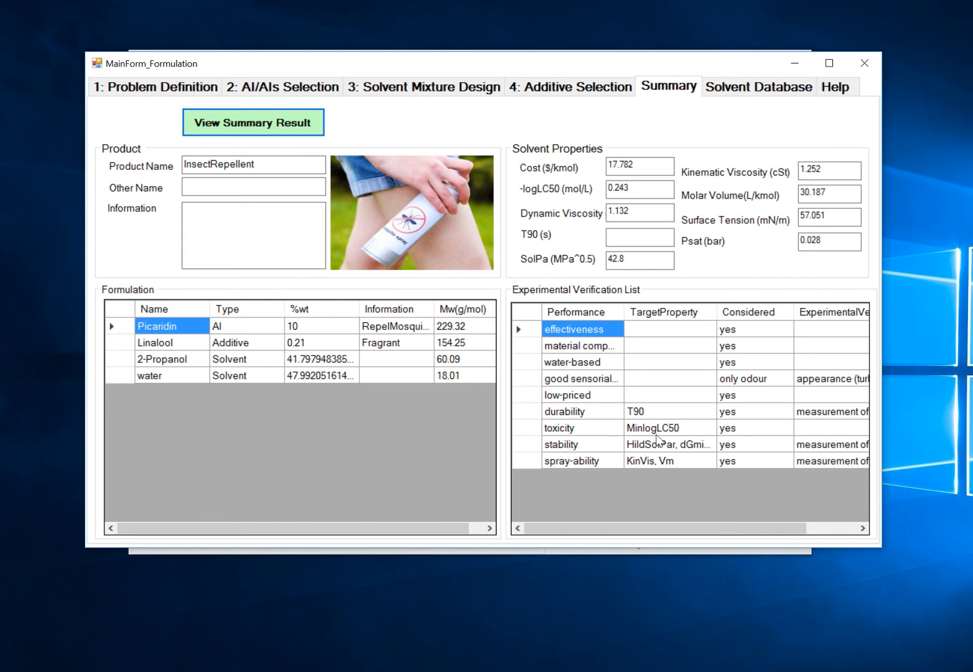
drag(658, 528, 482, 570)
mouse_move(585, 5)
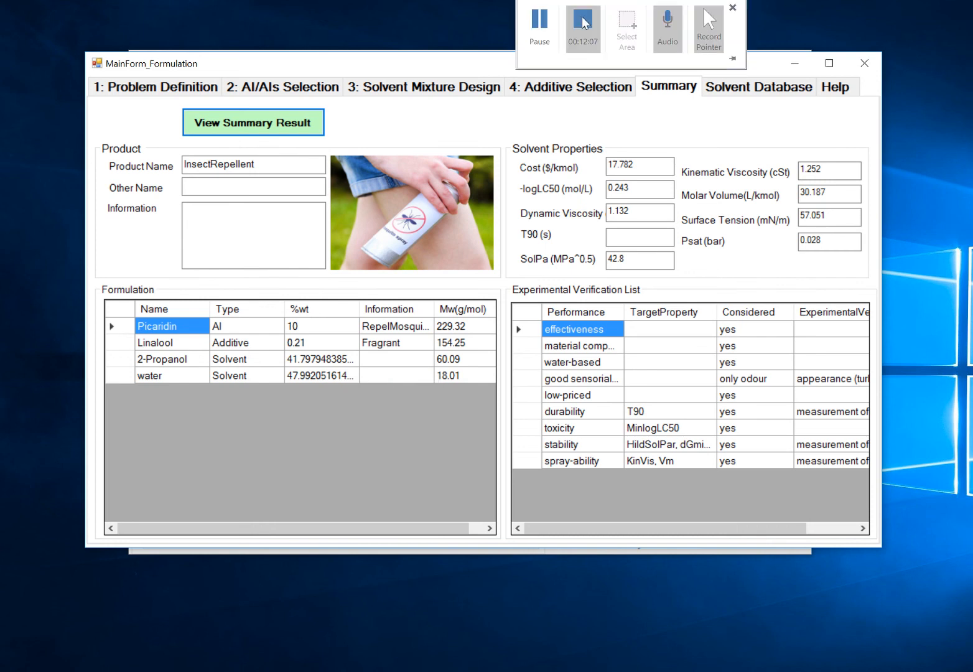